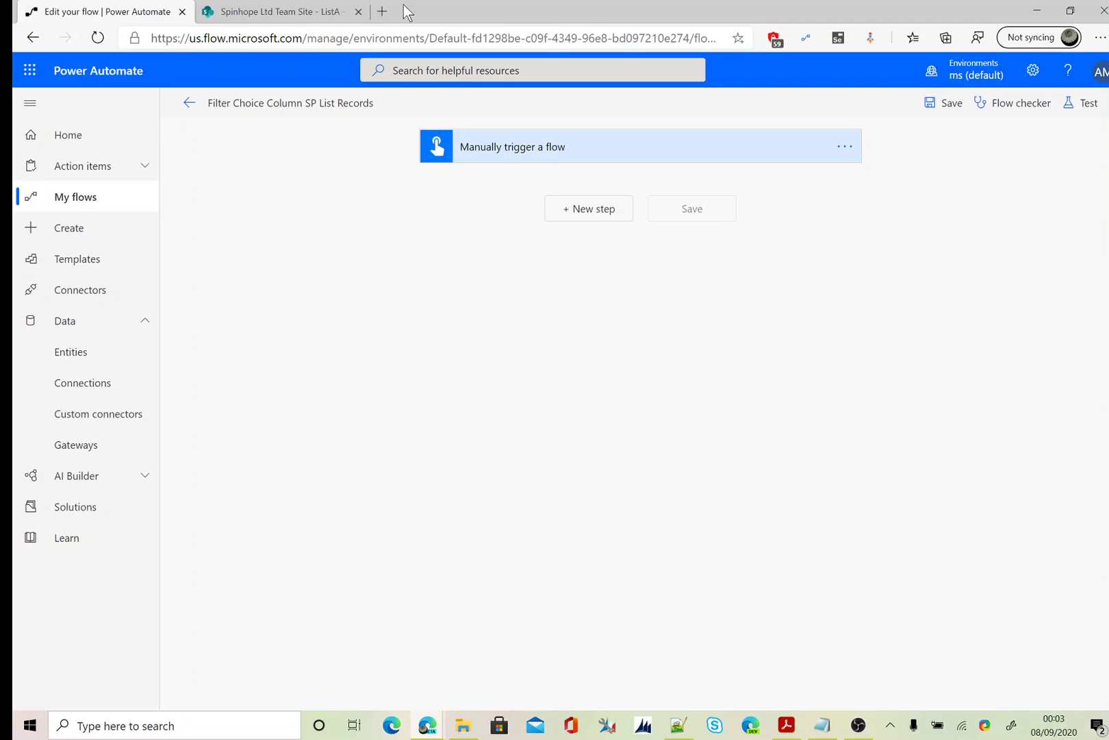
# Step: On the SharePoint ListA page, open List settings from the gear menu
pyautogui.click(279, 11)
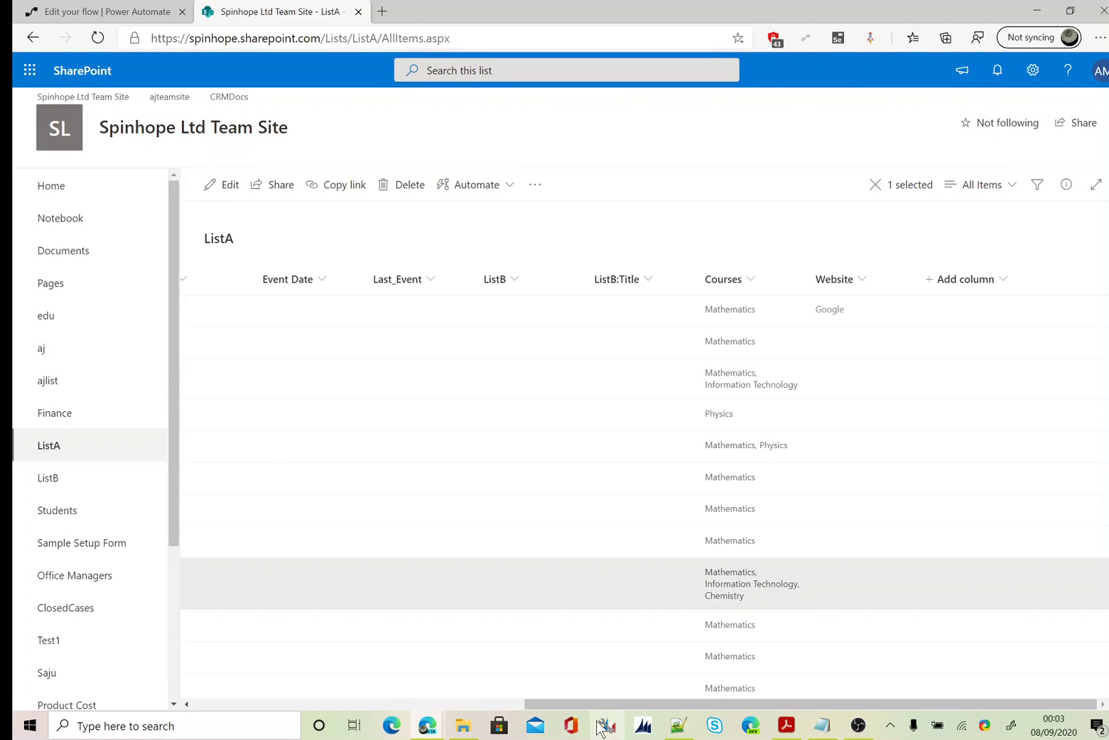
pyautogui.moveTo(587, 704); pyautogui.dragTo(200, 706)
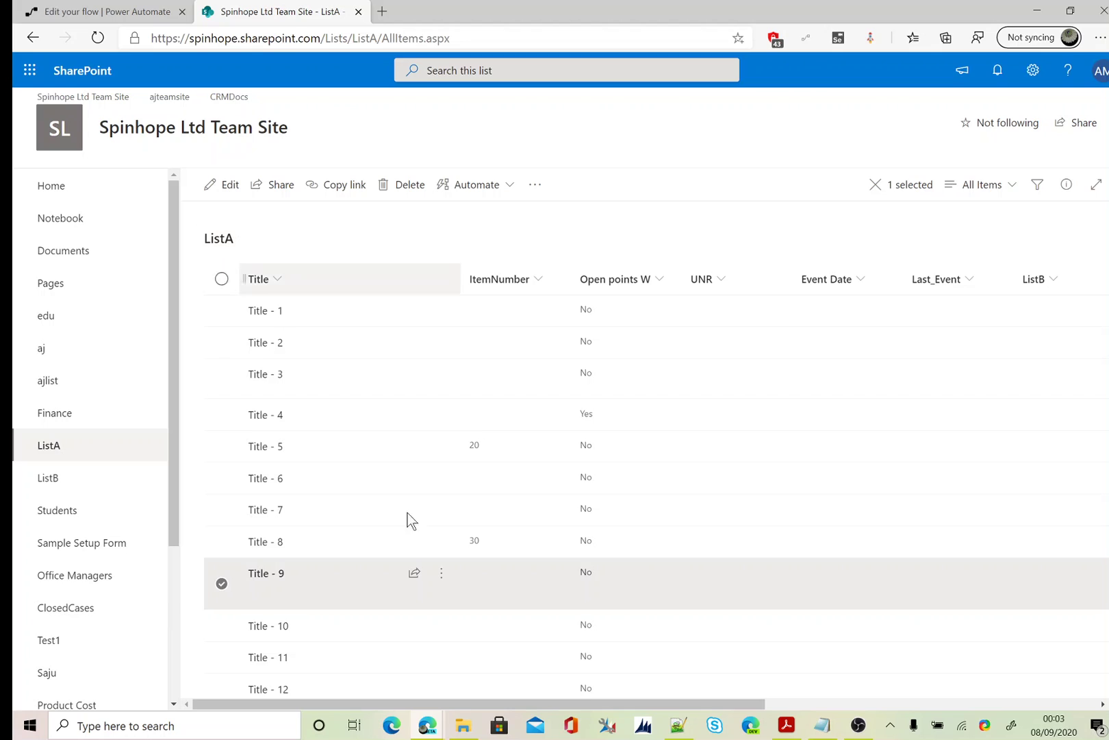
pyautogui.click(1034, 72)
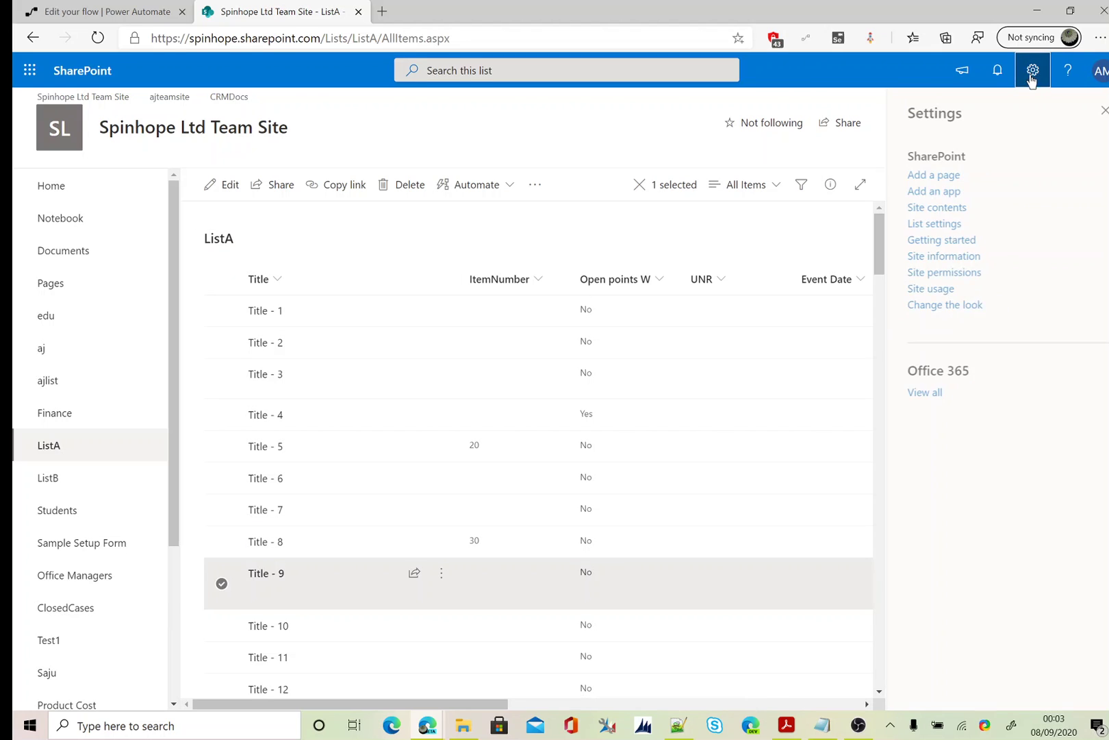
# Step: Open the edit page for ListA's Courses choice column from the Columns section
pyautogui.click(936, 226)
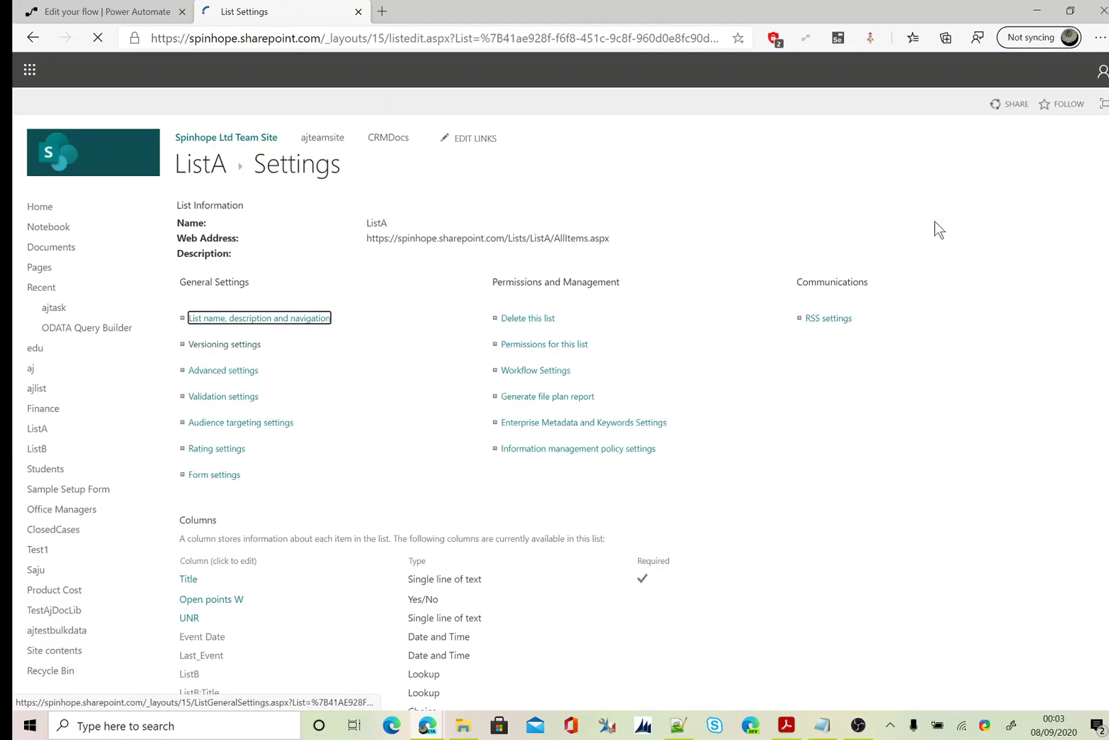
pyautogui.scroll(-2, 388, 554)
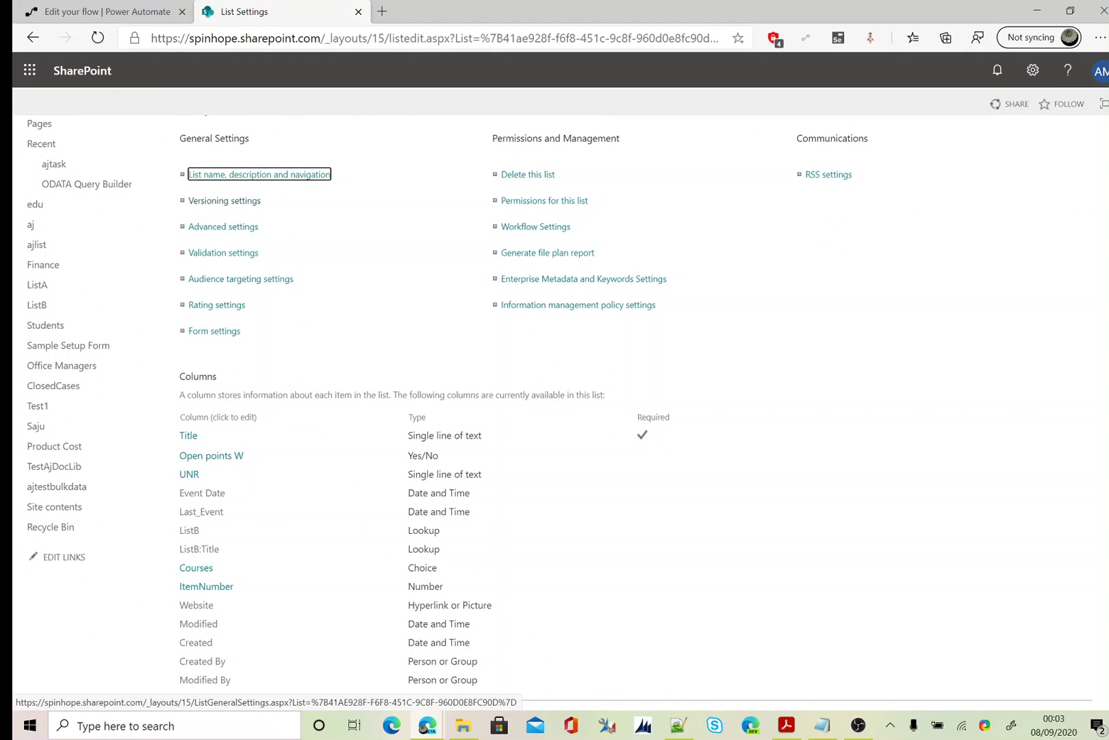
pyautogui.click(204, 571)
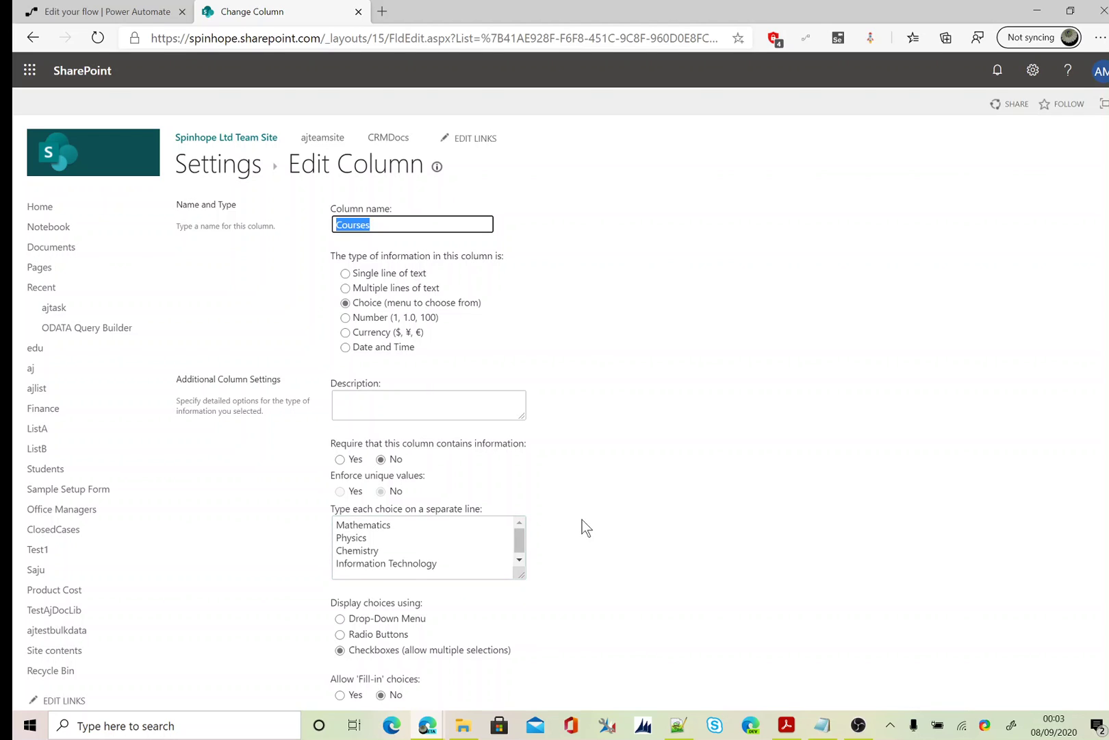
pyautogui.scroll(-2, 582, 519)
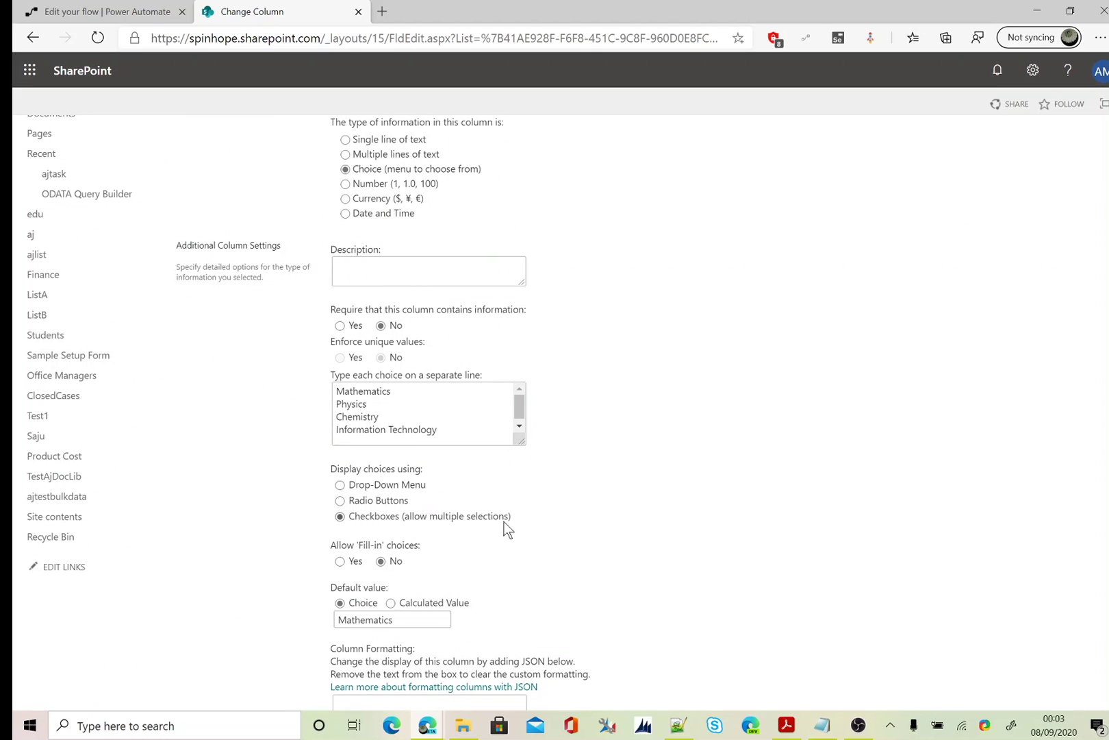
pyautogui.scroll(2, 589, 528)
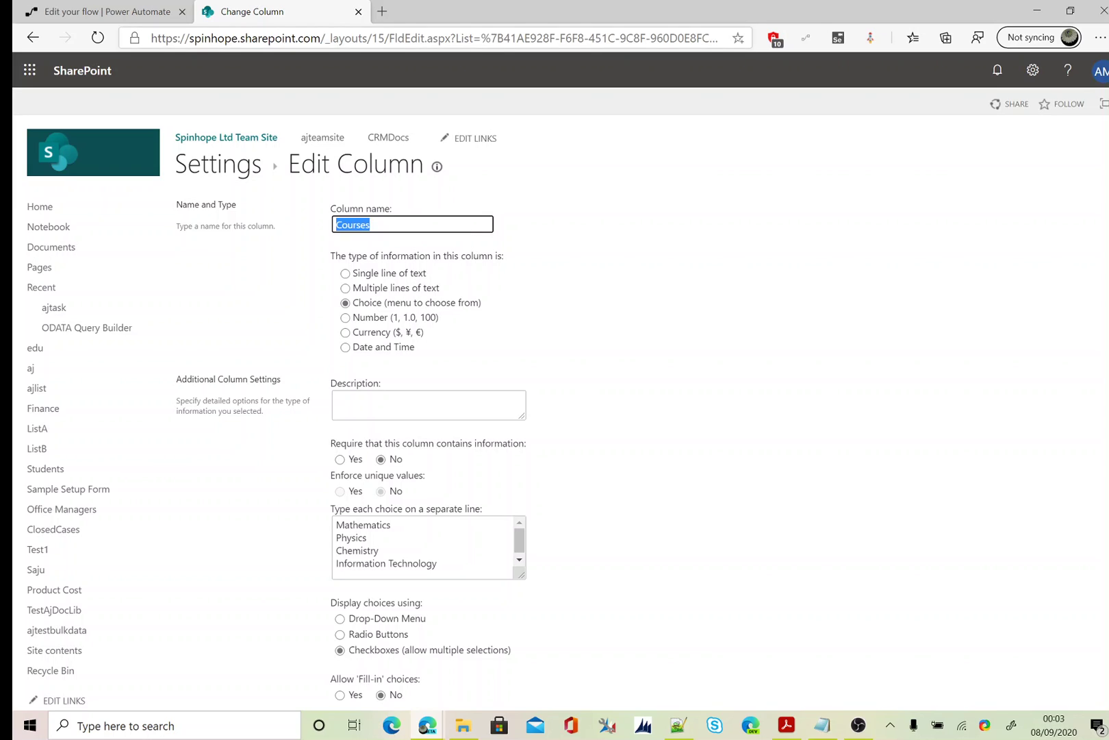
pyautogui.click(455, 40)
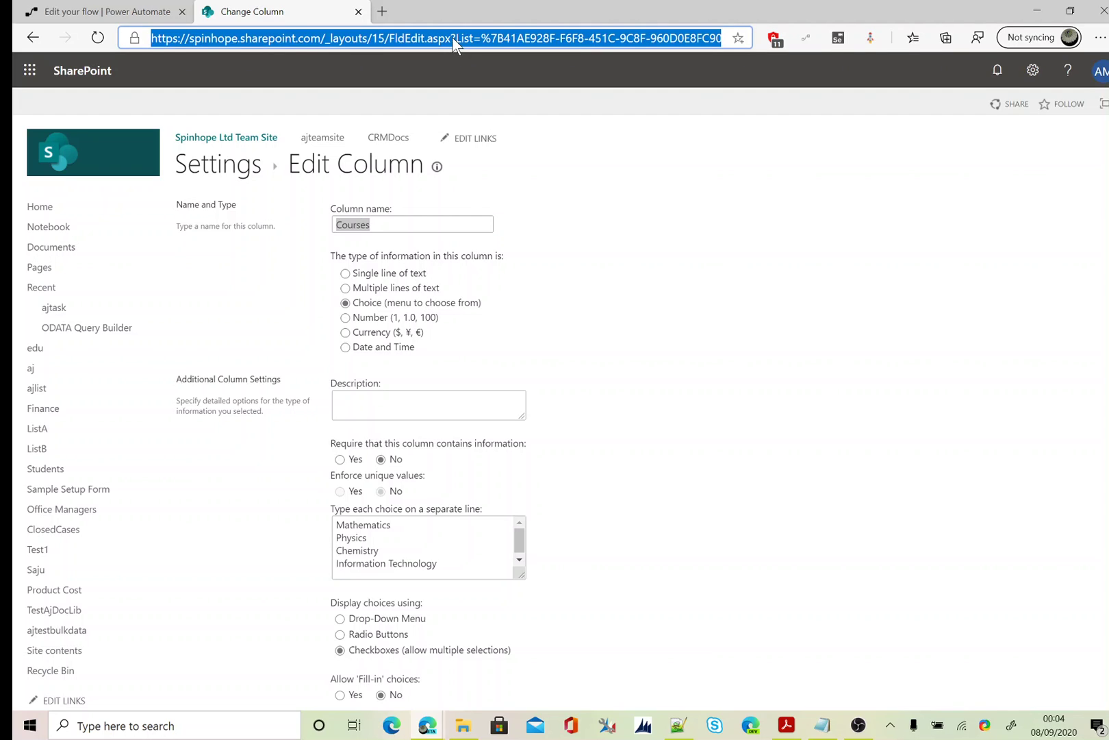
pyautogui.press('End')
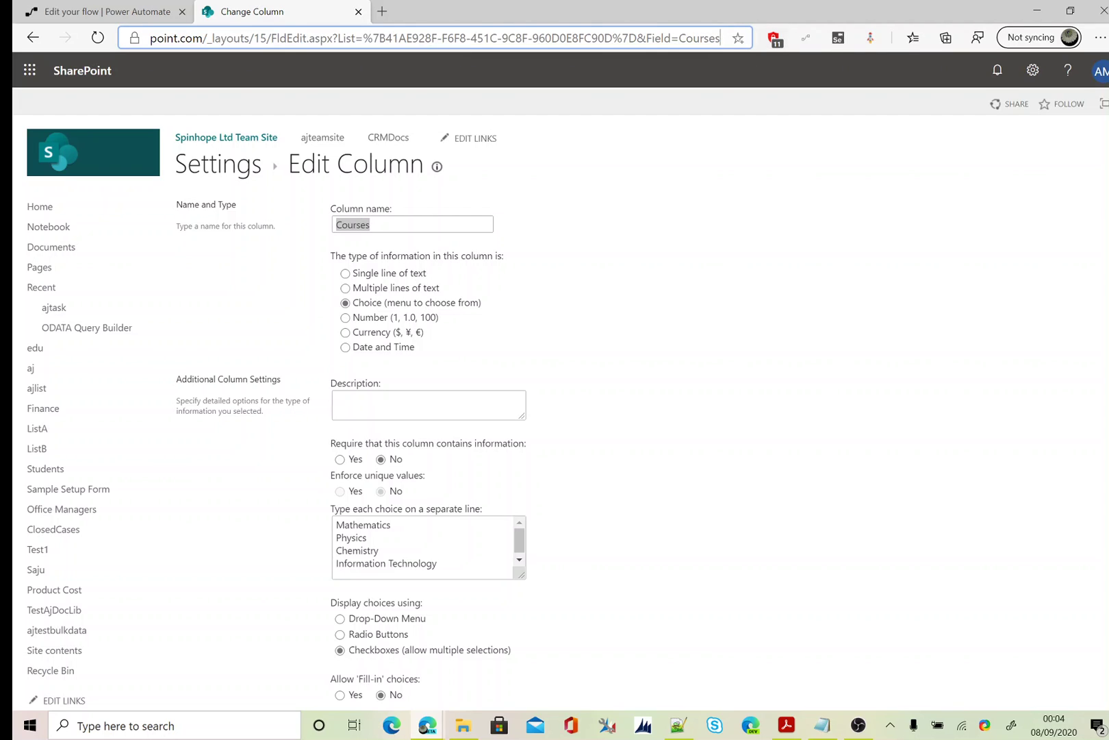
pyautogui.moveTo(646, 38); pyautogui.dragTo(720, 38)
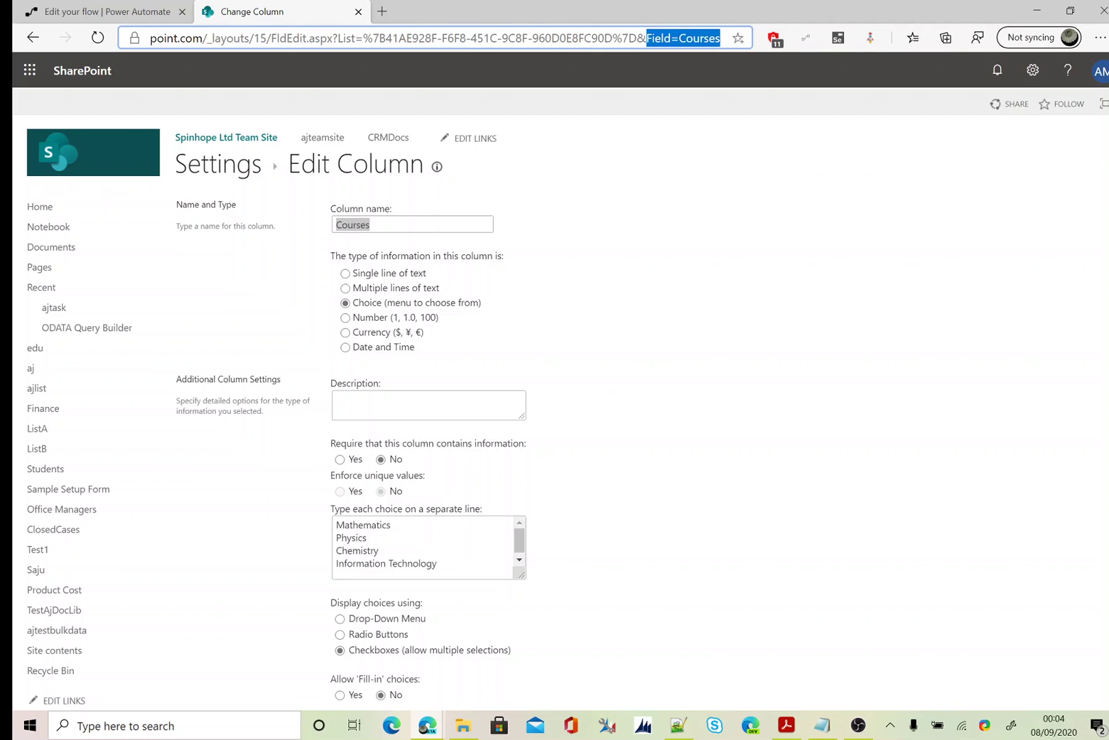
pyautogui.doubleClick(698, 38)
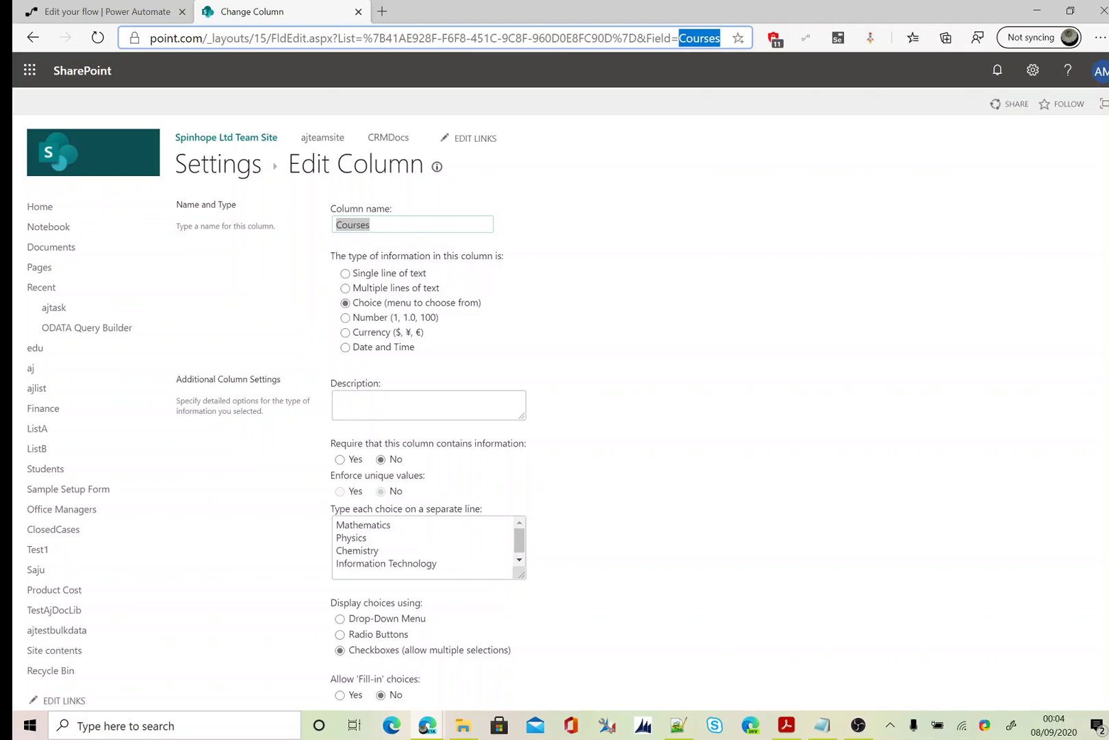
pyautogui.click(370, 225)
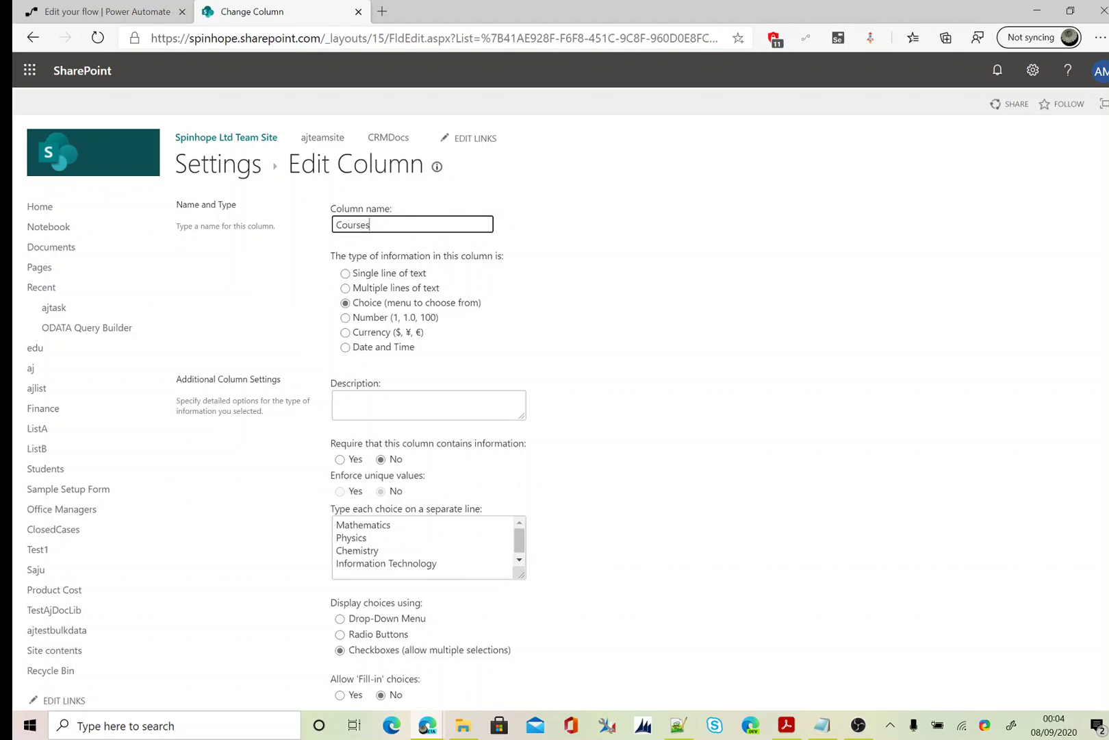
pyautogui.hotkey('ctrl', 'a')
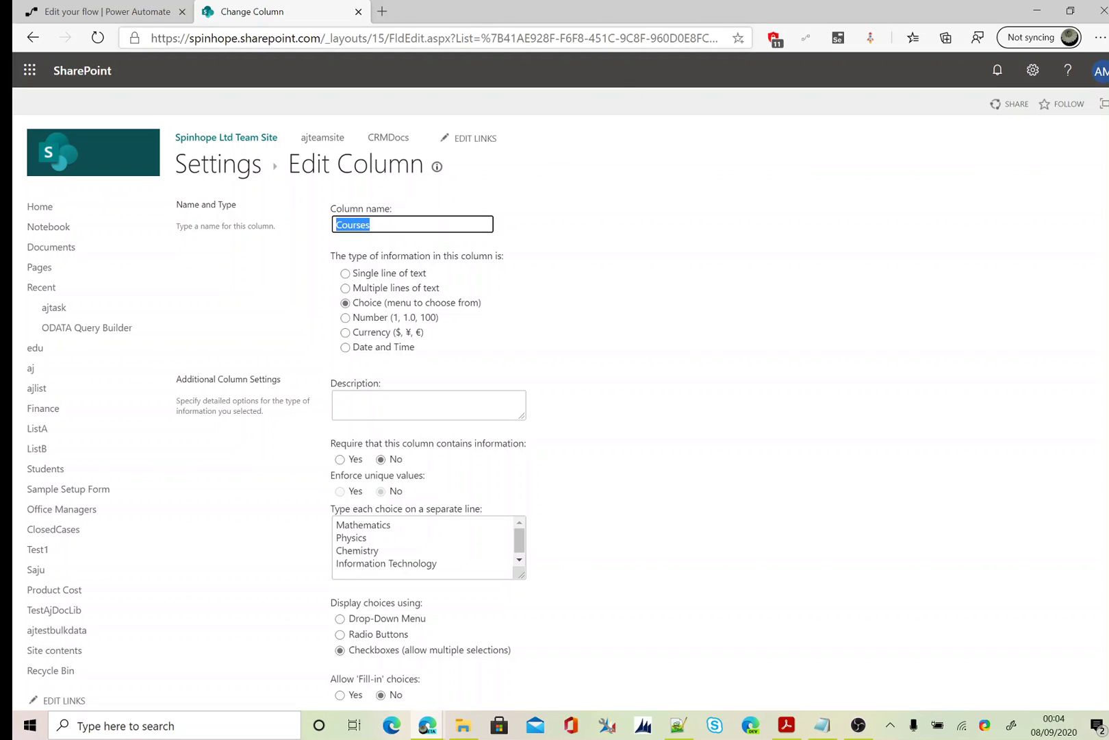
pyautogui.click(650, 37)
pyautogui.press('End')
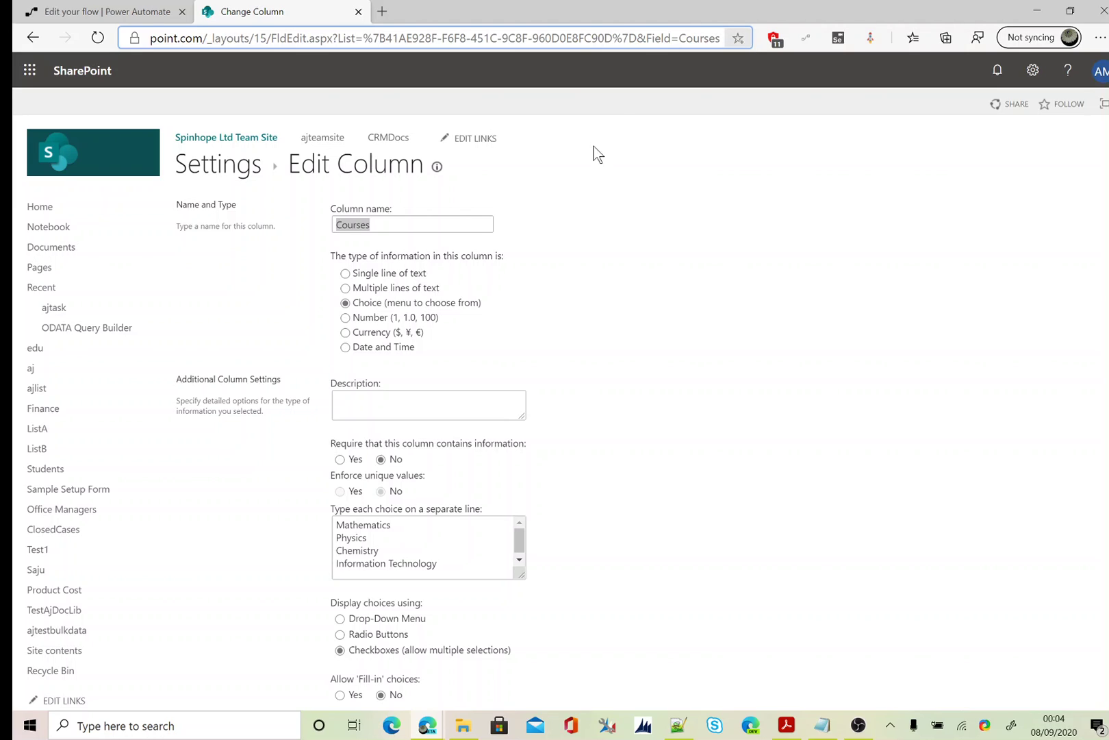
# Step: Insert the SharePoint 'Get Items' action as a new step below the manual trigger
pyautogui.click(151, 15)
pyautogui.click(574, 218)
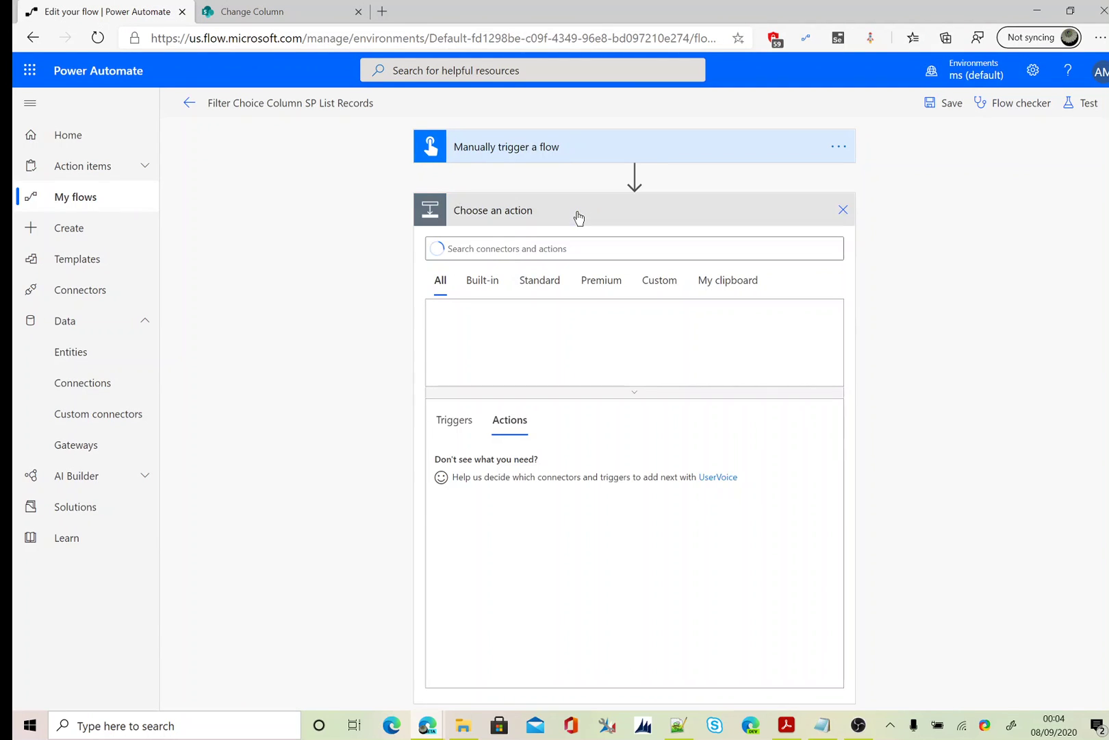
pyautogui.write('share')
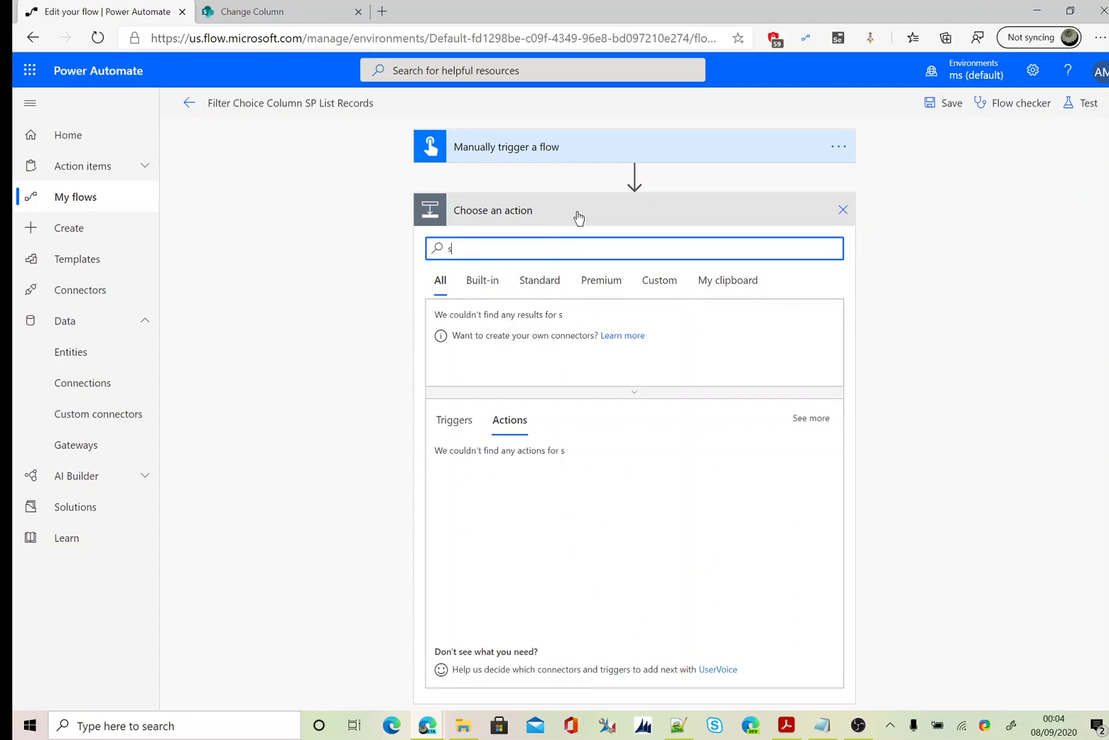
pyautogui.click(582, 320)
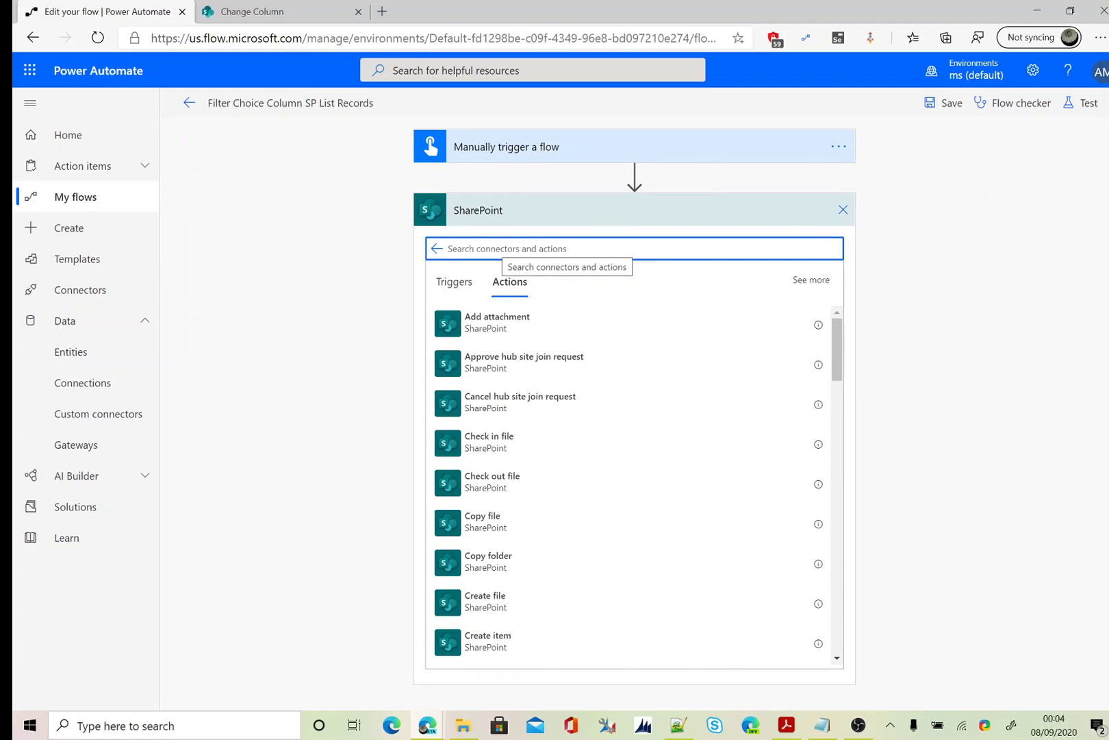
pyautogui.write('Get Items')
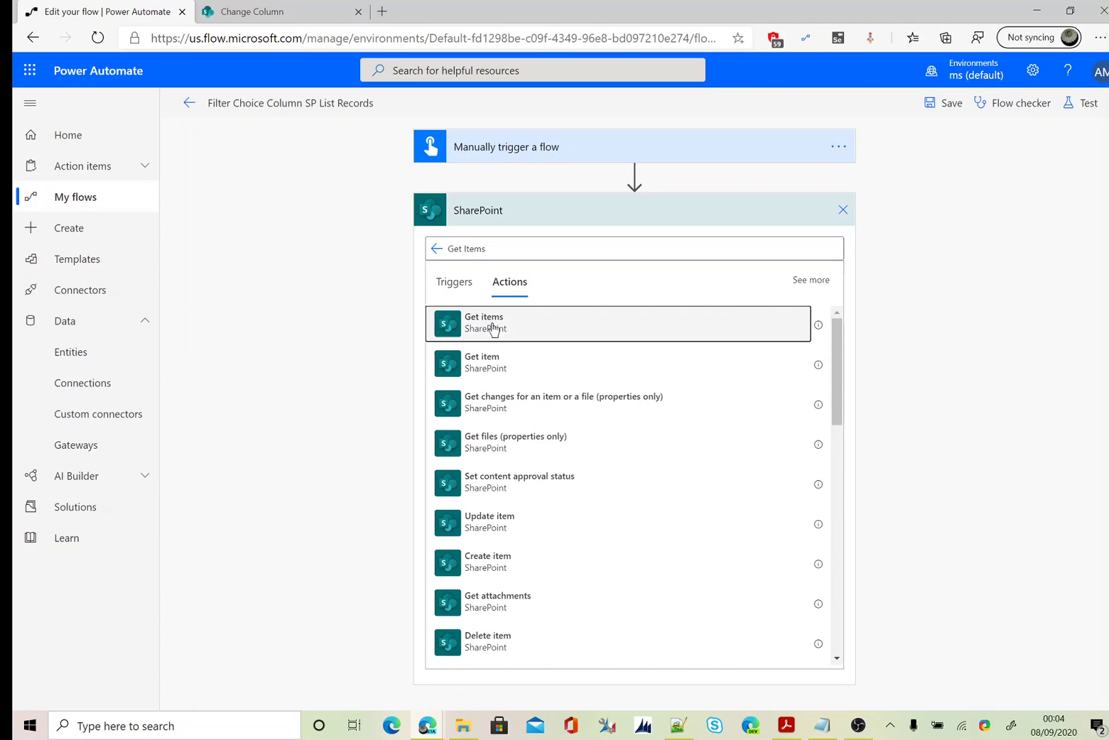
pyautogui.click(493, 325)
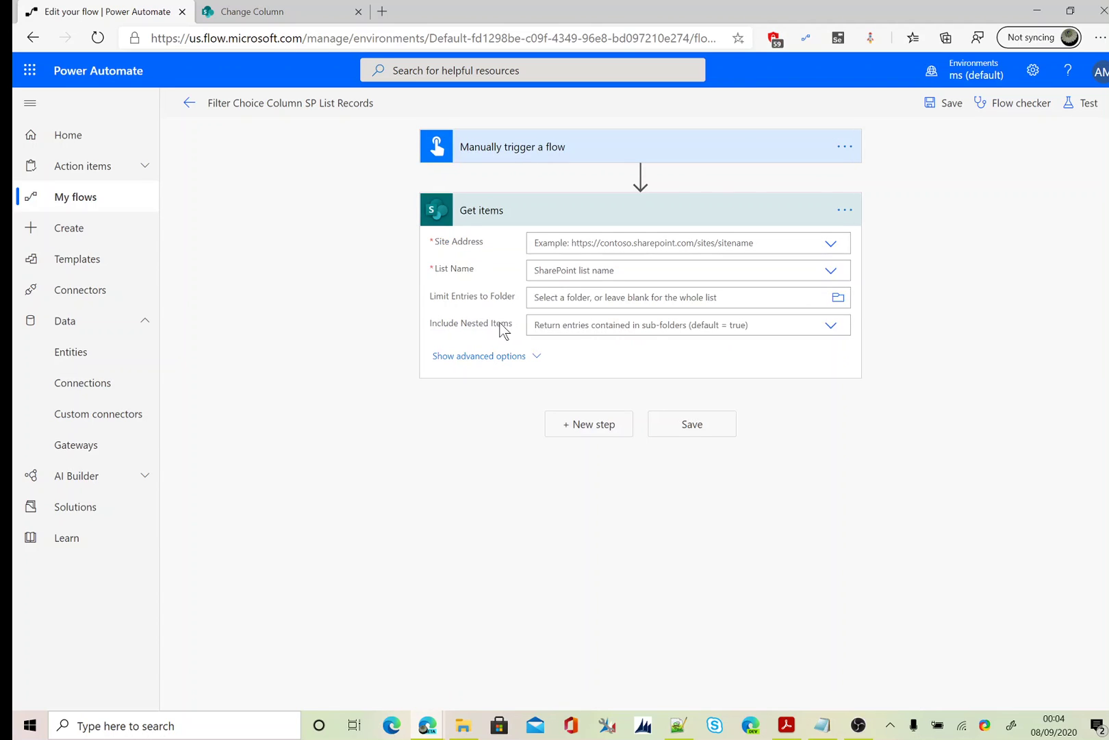
# Step: Set Get items to Spinhope Ltd Team Site and ListA, and show its advanced options
pyautogui.click(830, 243)
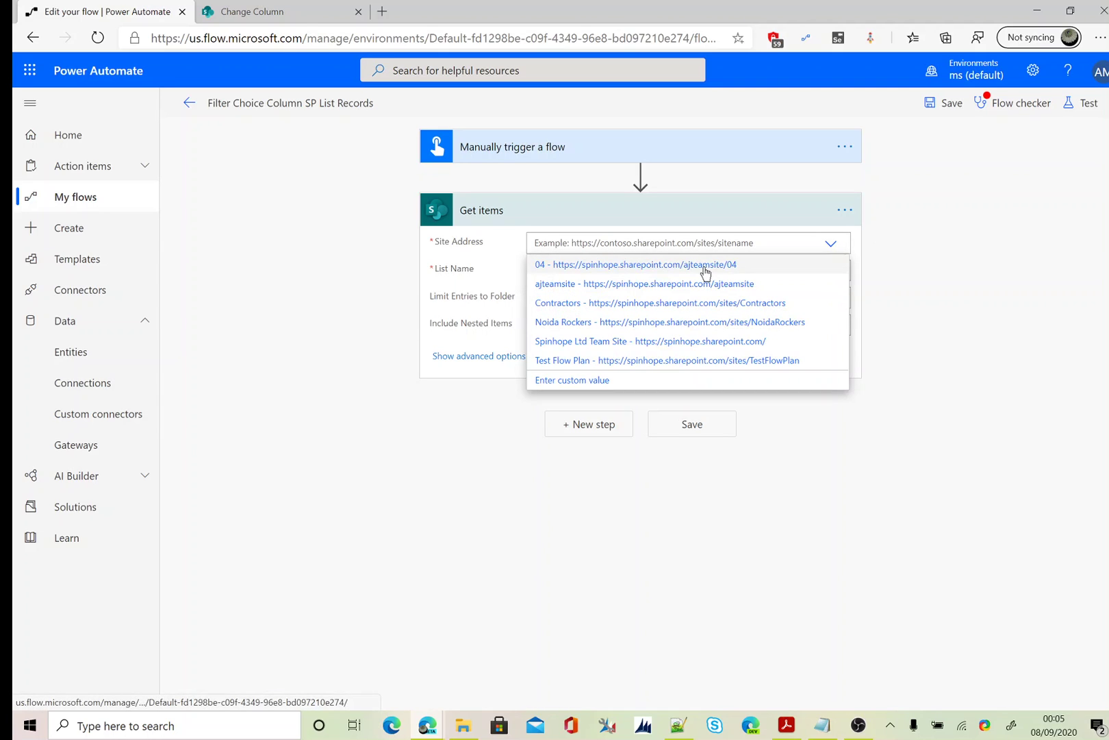
pyautogui.click(723, 343)
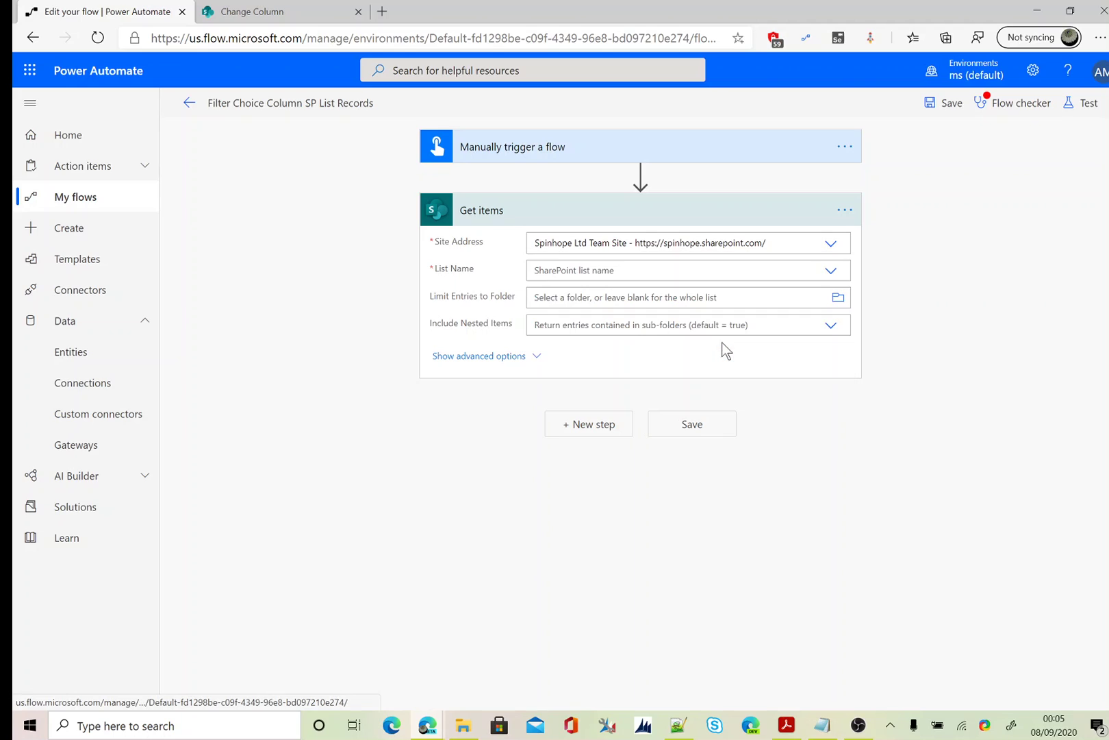
pyautogui.click(831, 274)
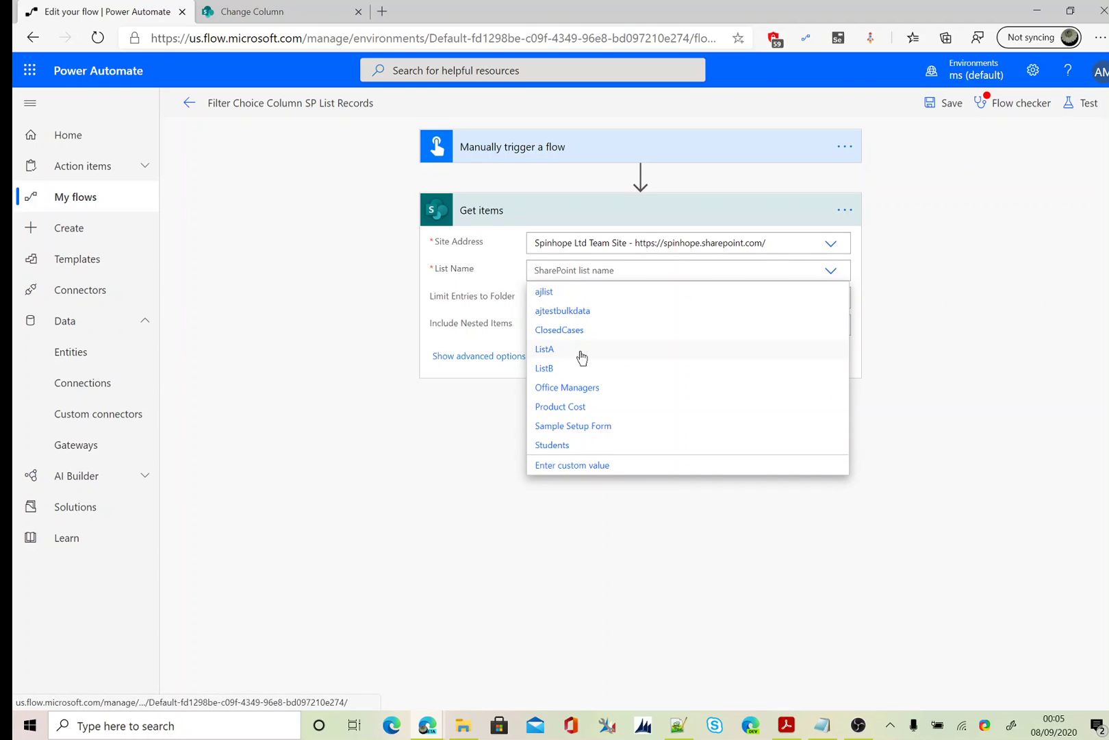
pyautogui.click(579, 352)
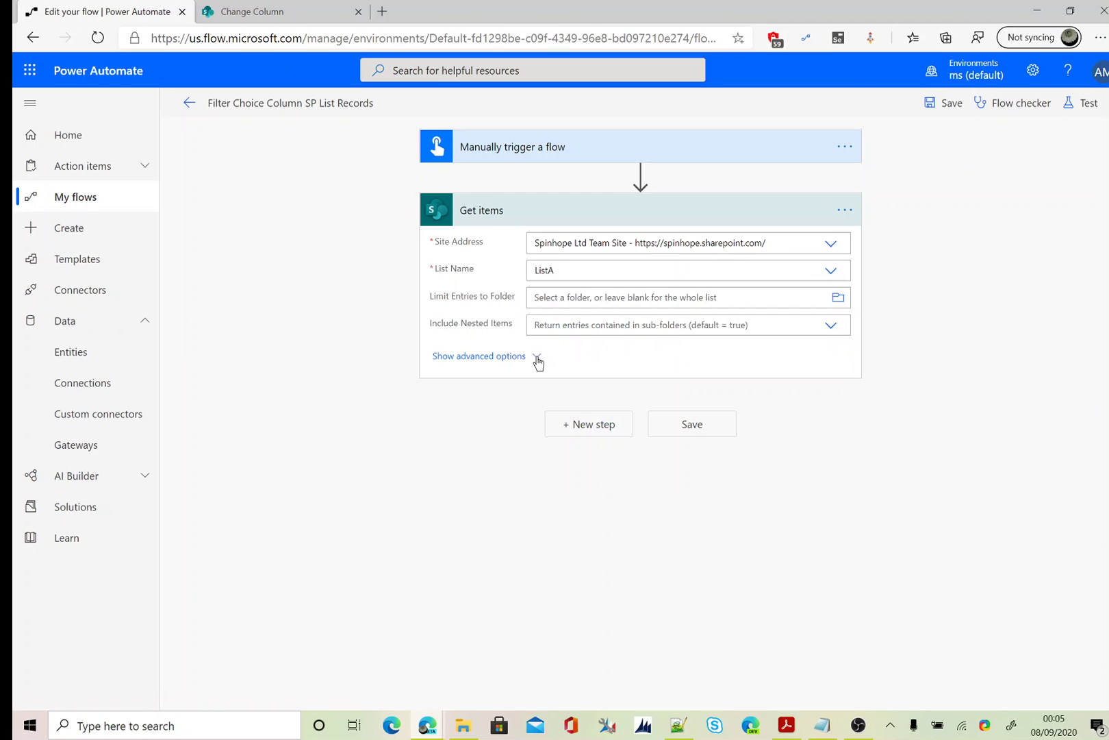
pyautogui.click(537, 357)
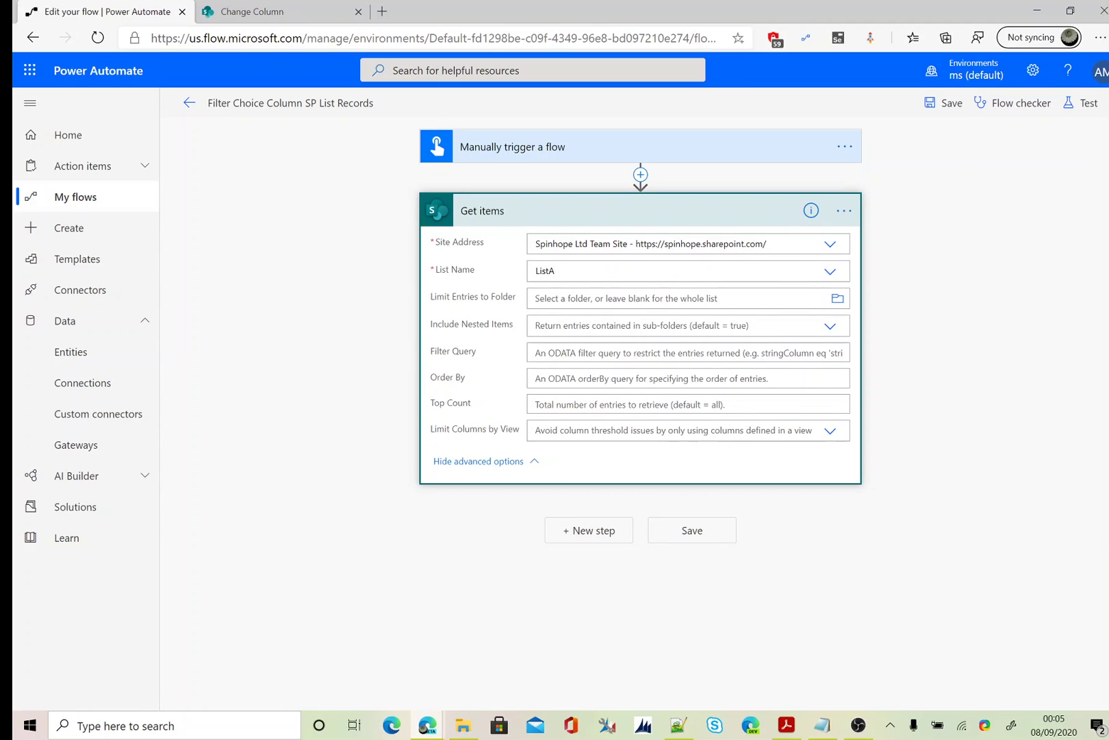
# Step: Enter the filter query Courses eq 'Information Technology' and search 'compose' for a new step
pyautogui.click(569, 352)
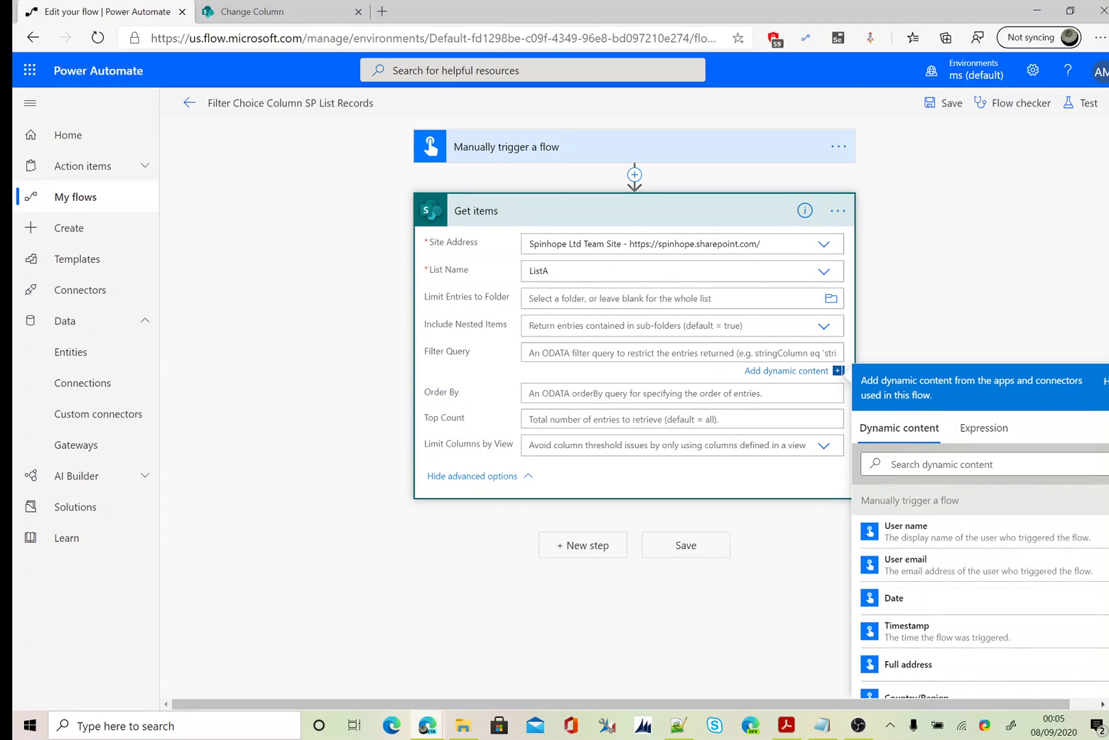
pyautogui.write('Courses')
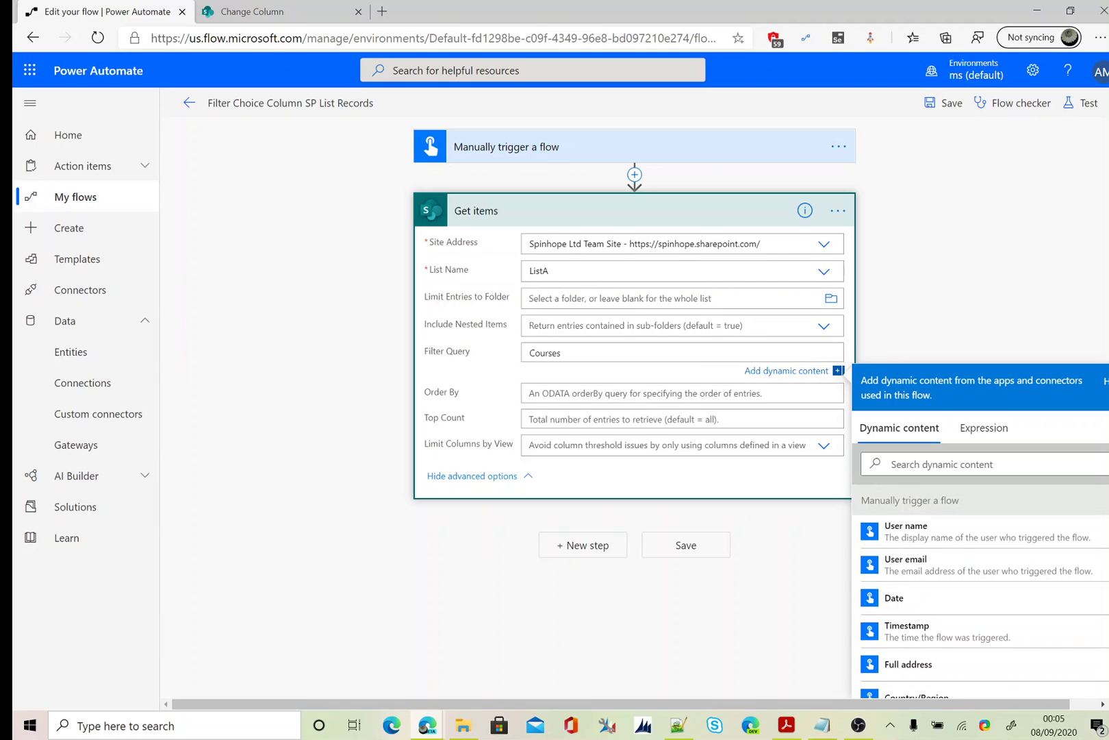
pyautogui.write(" eq 'Information Technology")
pyautogui.click(616, 545)
pyautogui.write('compose')
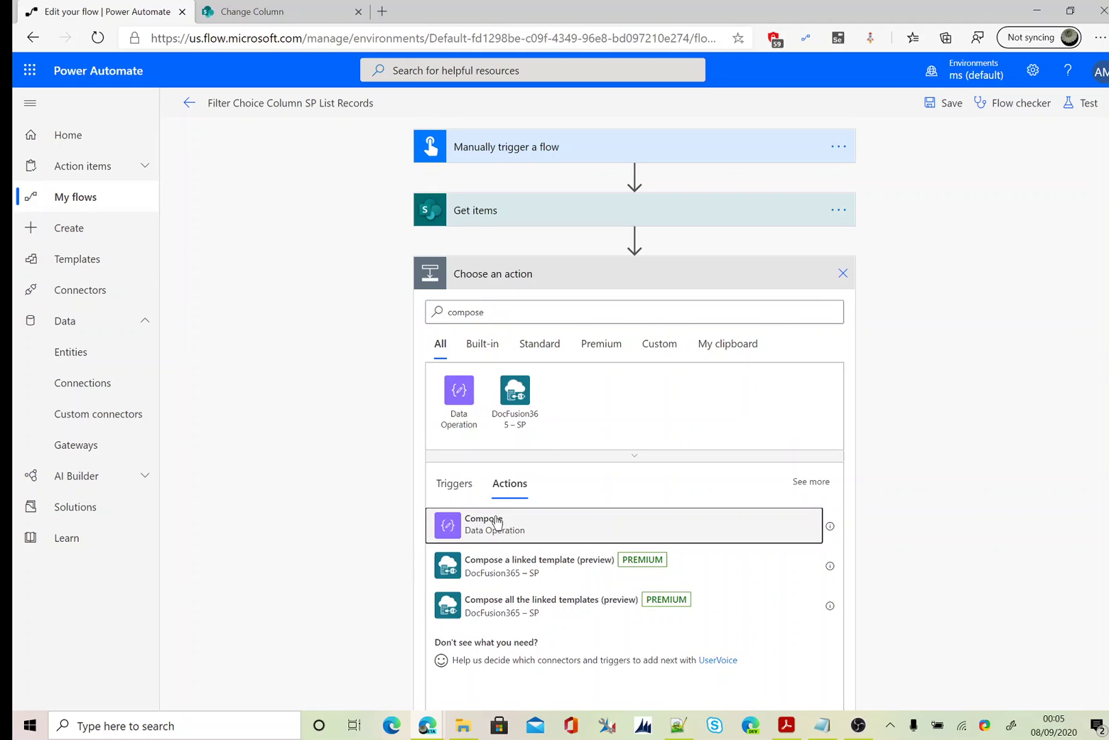
# Step: Add a Compose action with each item's Title as input, auto-wrapped in Apply to each
pyautogui.click(496, 519)
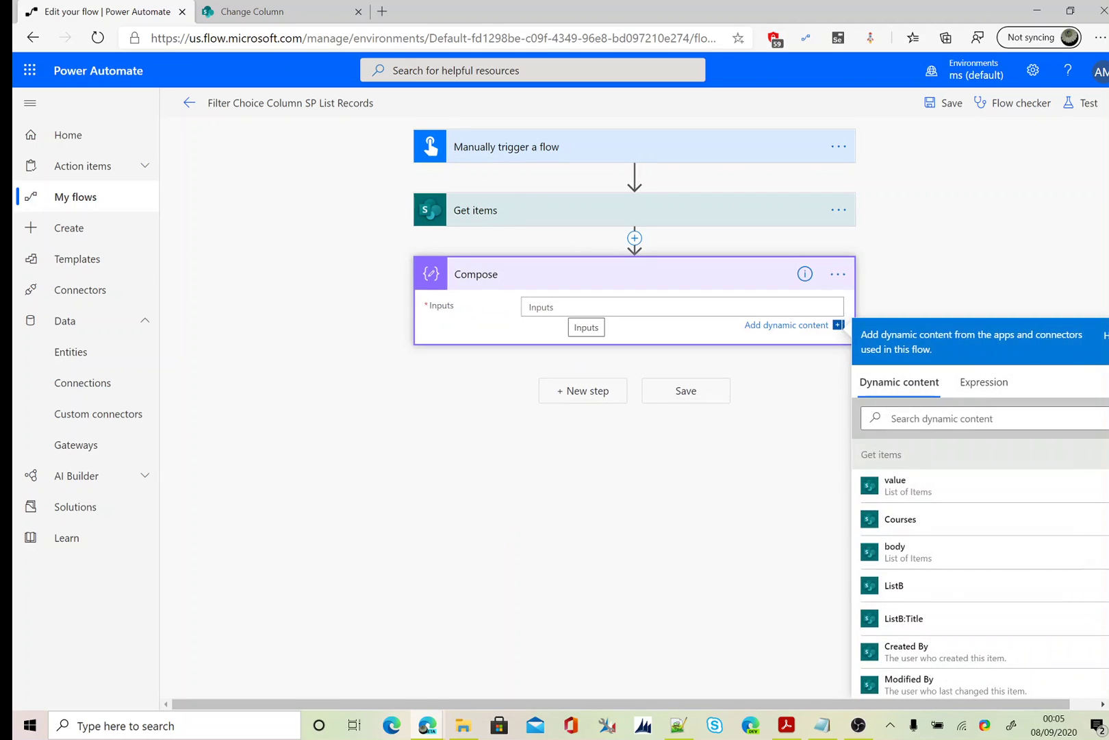
pyautogui.click(894, 418)
pyautogui.write('Title')
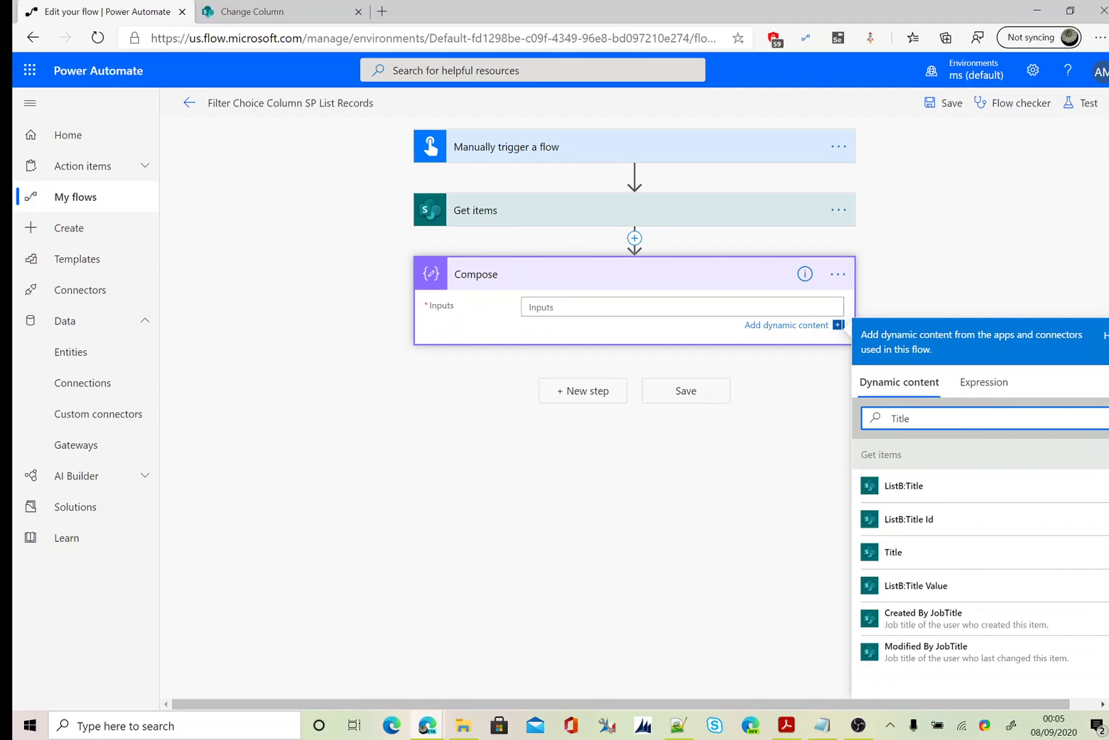
pyautogui.click(880, 551)
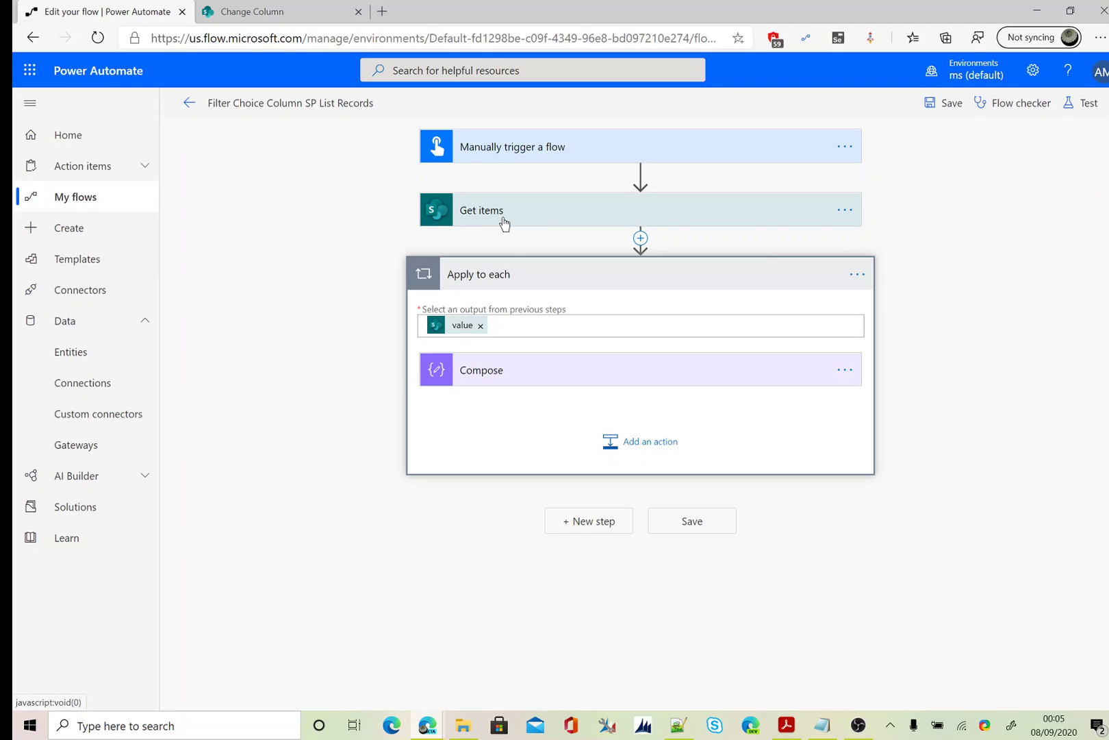
# Step: Save the flow and start a manually triggered test with Save & Test and Run flow
pyautogui.click(942, 105)
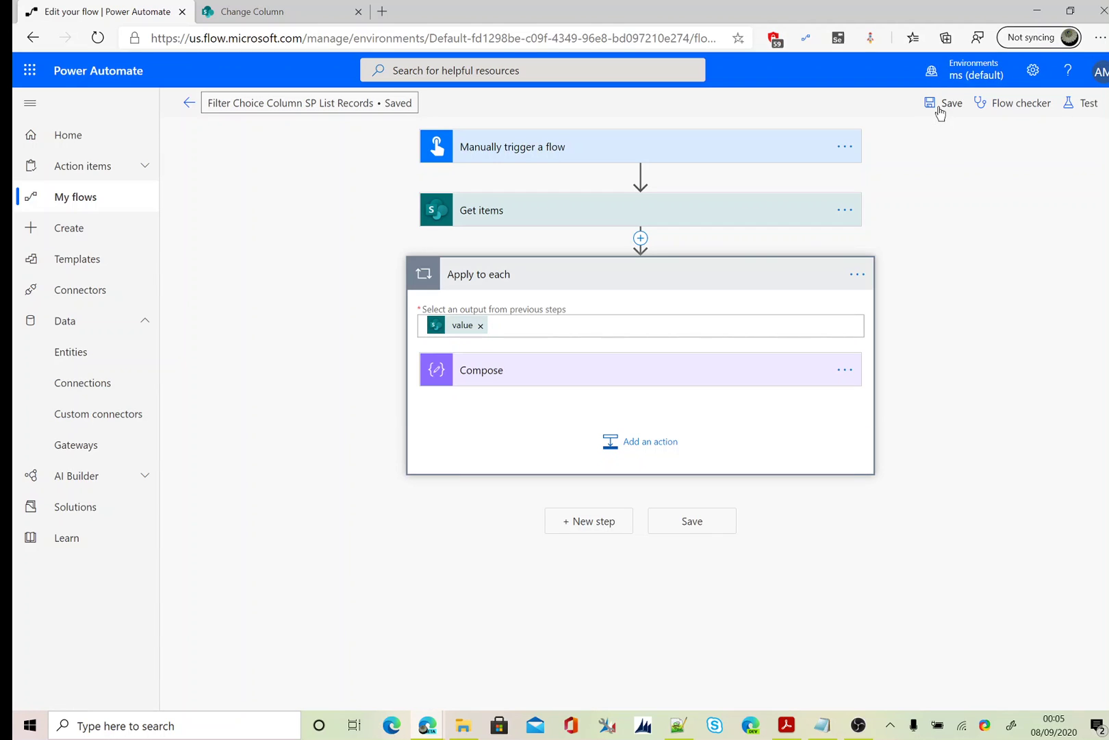
pyautogui.click(1085, 106)
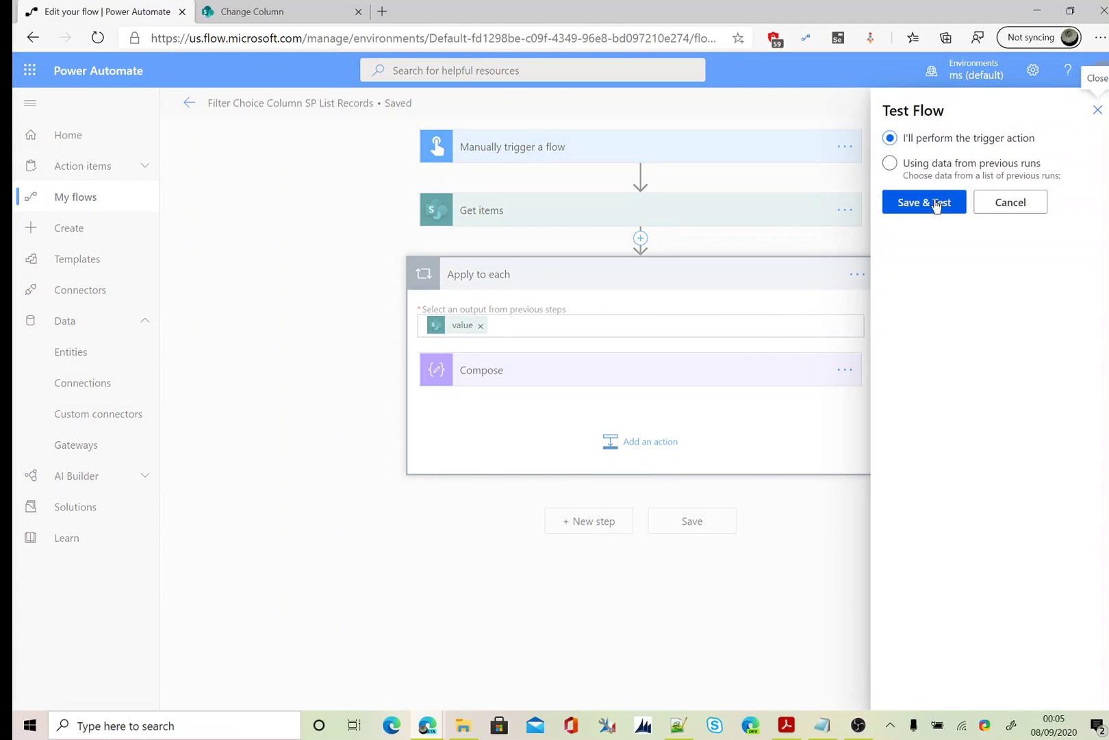
pyautogui.click(935, 202)
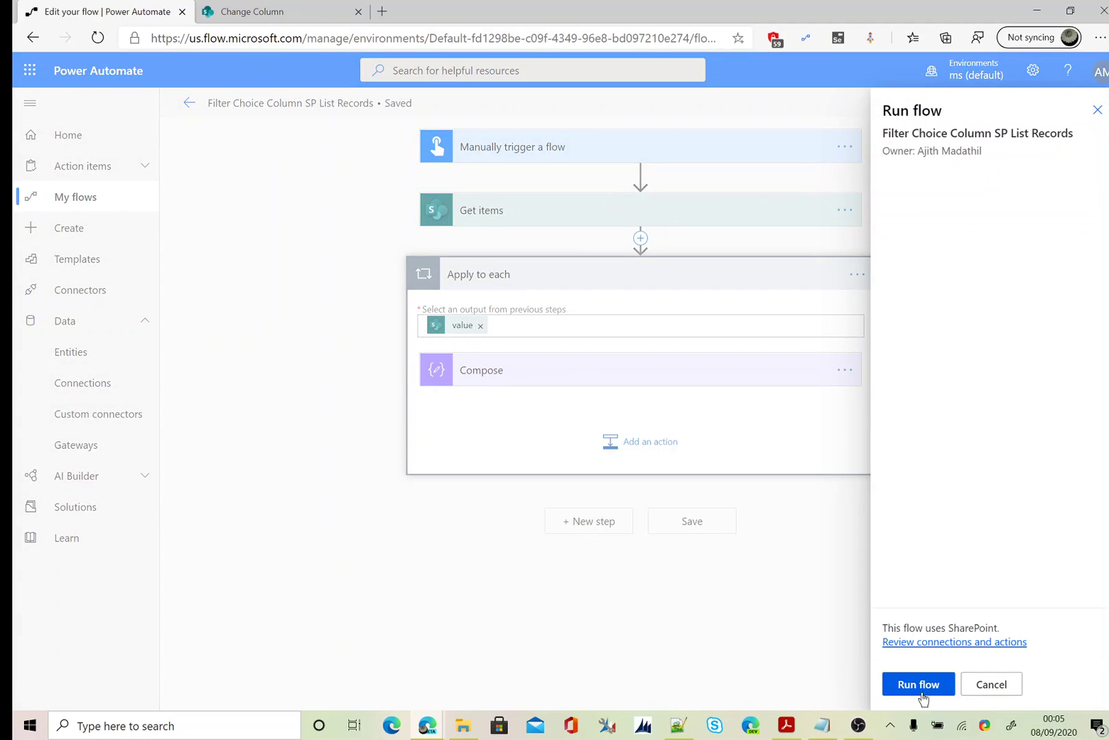
pyautogui.click(921, 688)
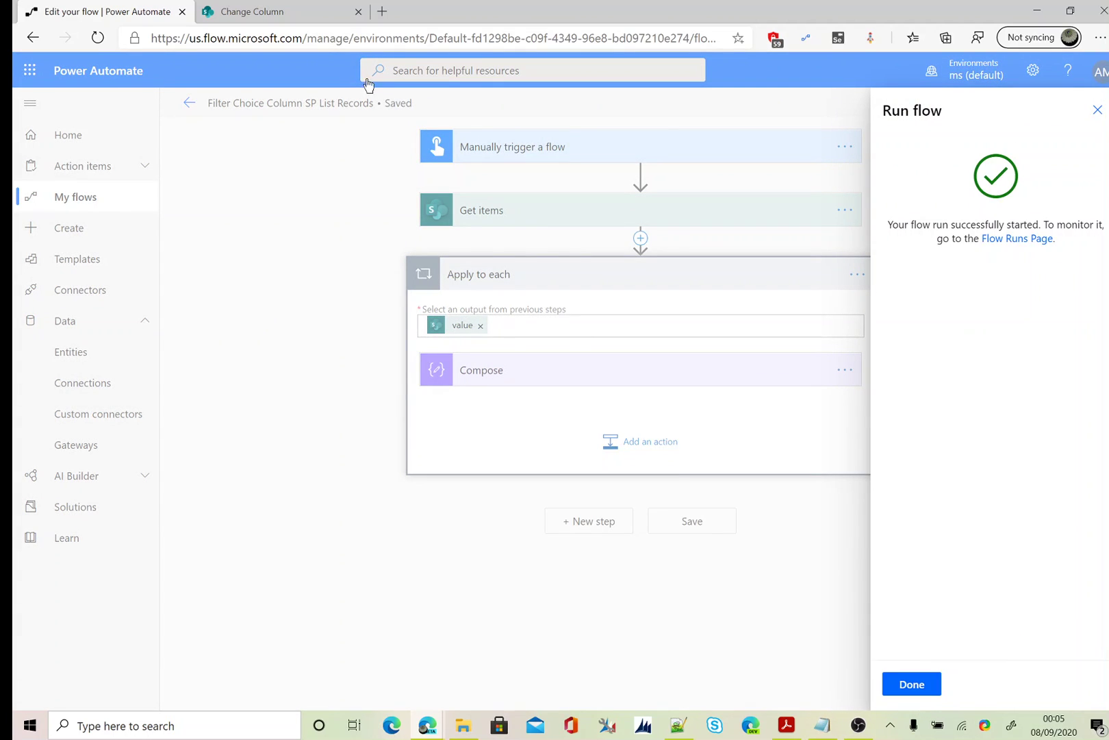
# Step: Close the run panel and go back from the column settings to ListA's items in SharePoint
pyautogui.click(907, 690)
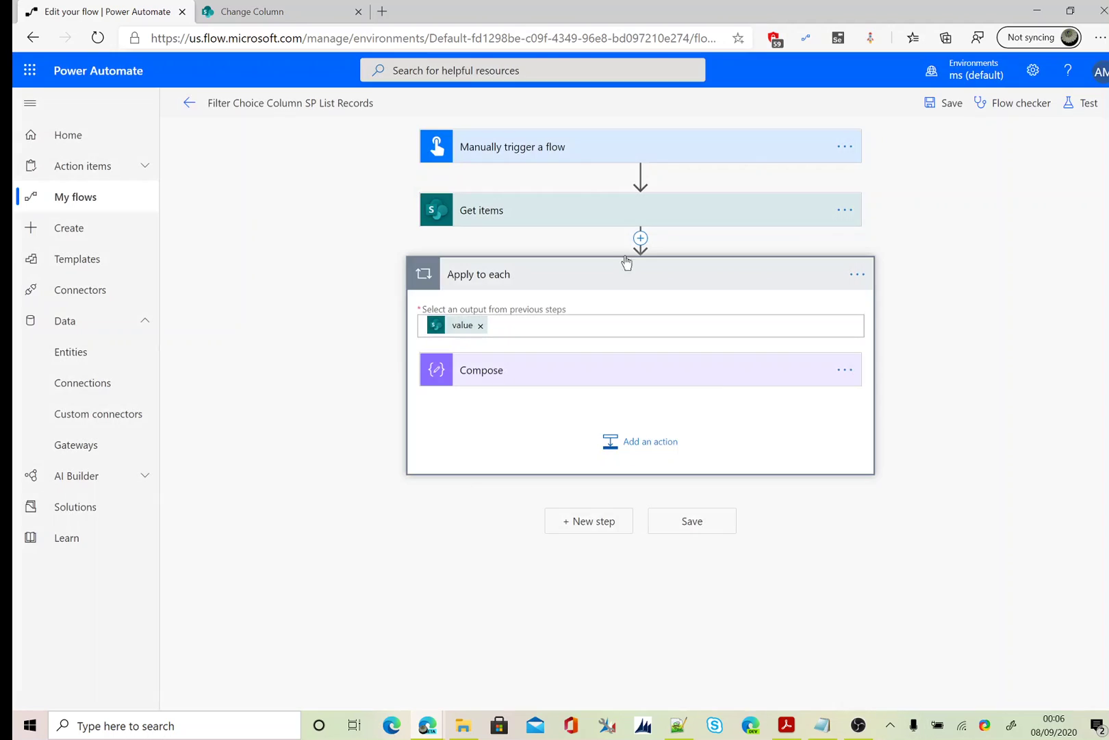
pyautogui.click(256, 13)
pyautogui.click(236, 170)
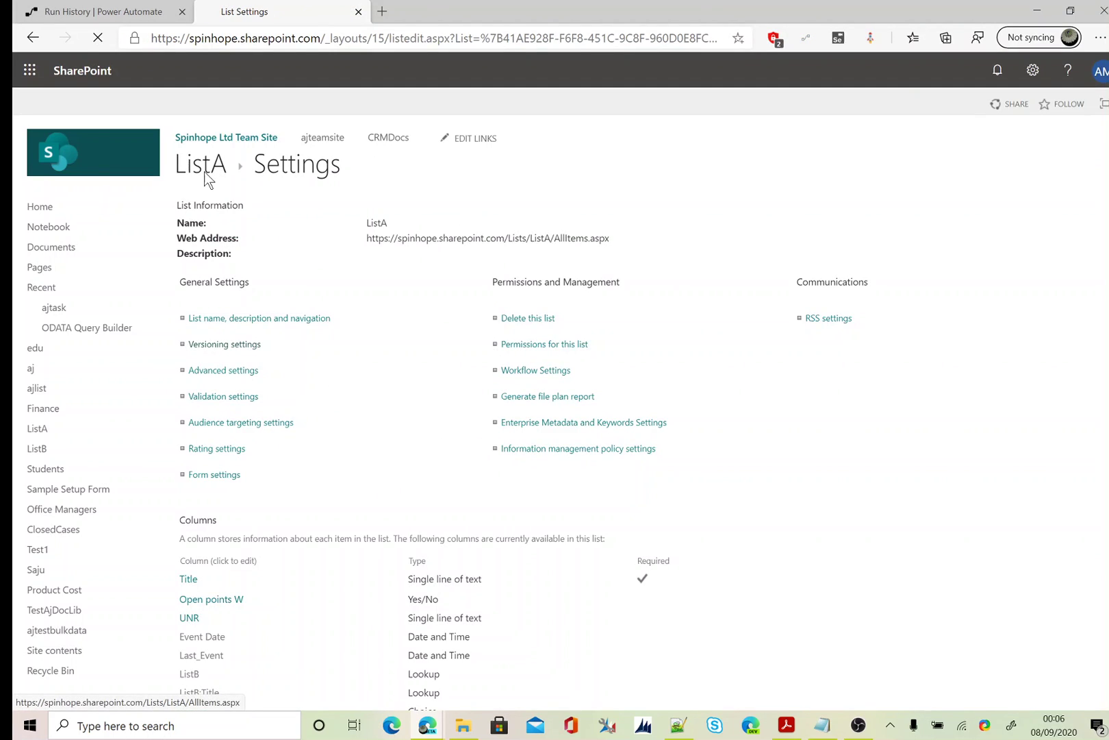
pyautogui.click(202, 169)
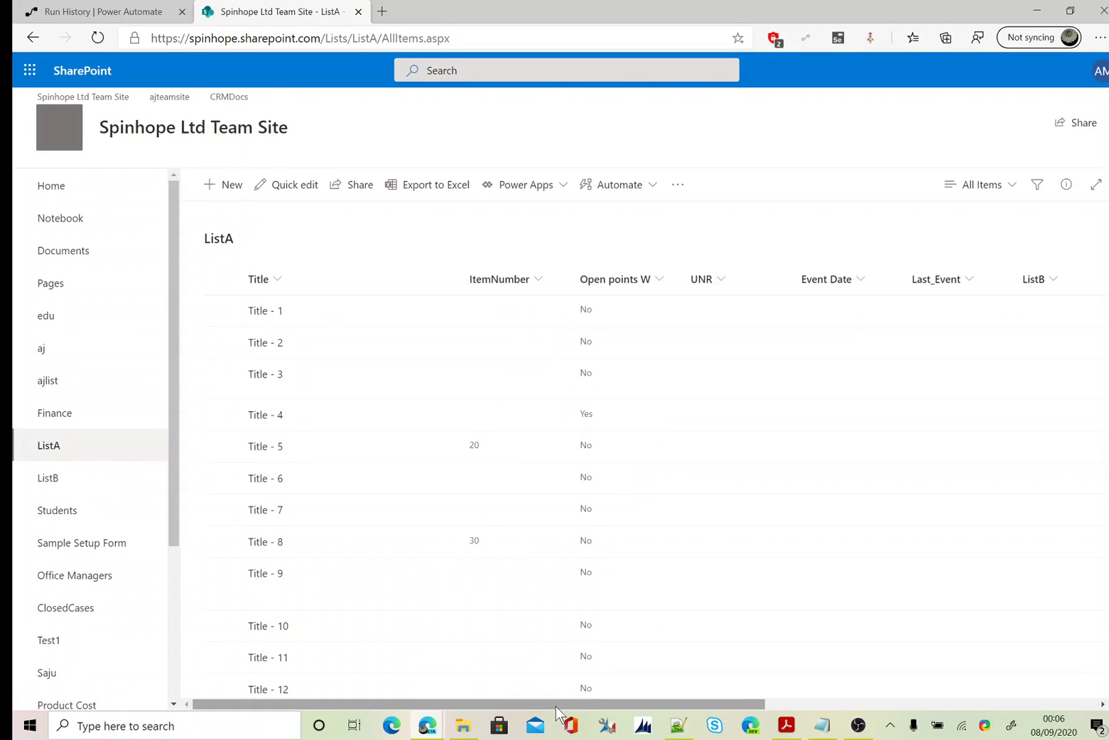
# Step: Check the Courses column, selecting Title - 9 and Title - 3 as the Information Technology items
pyautogui.moveTo(569, 707); pyautogui.dragTo(943, 714)
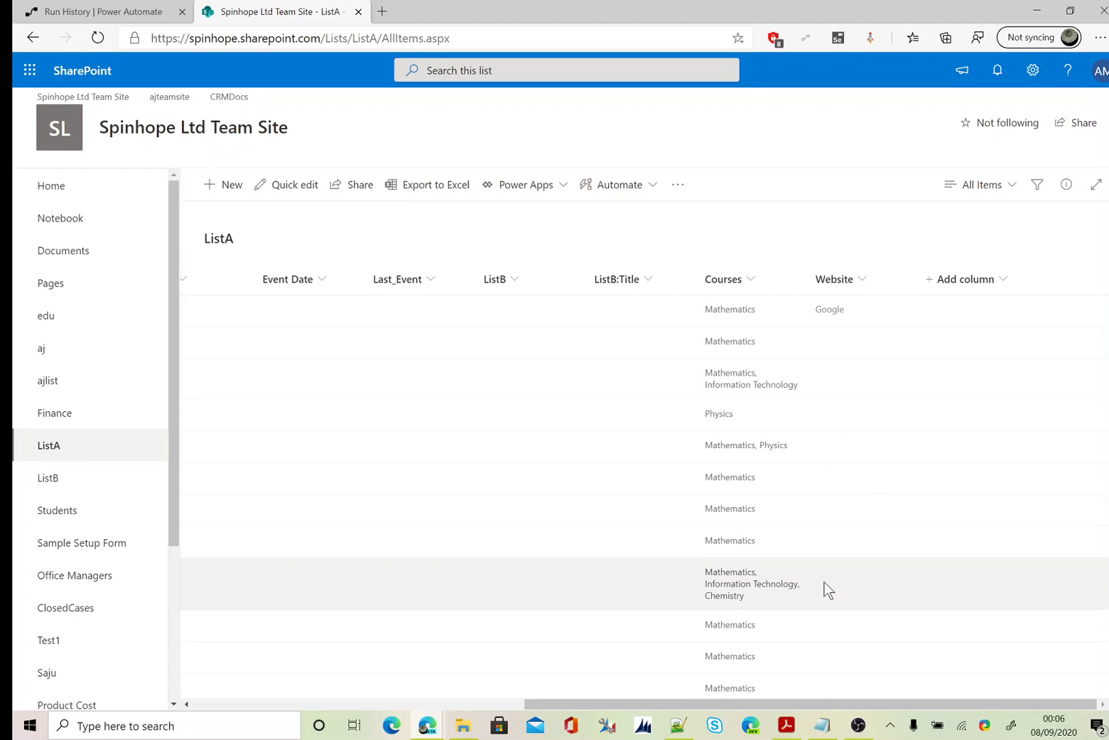
pyautogui.click(829, 590)
pyautogui.moveTo(706, 704); pyautogui.dragTo(313, 703)
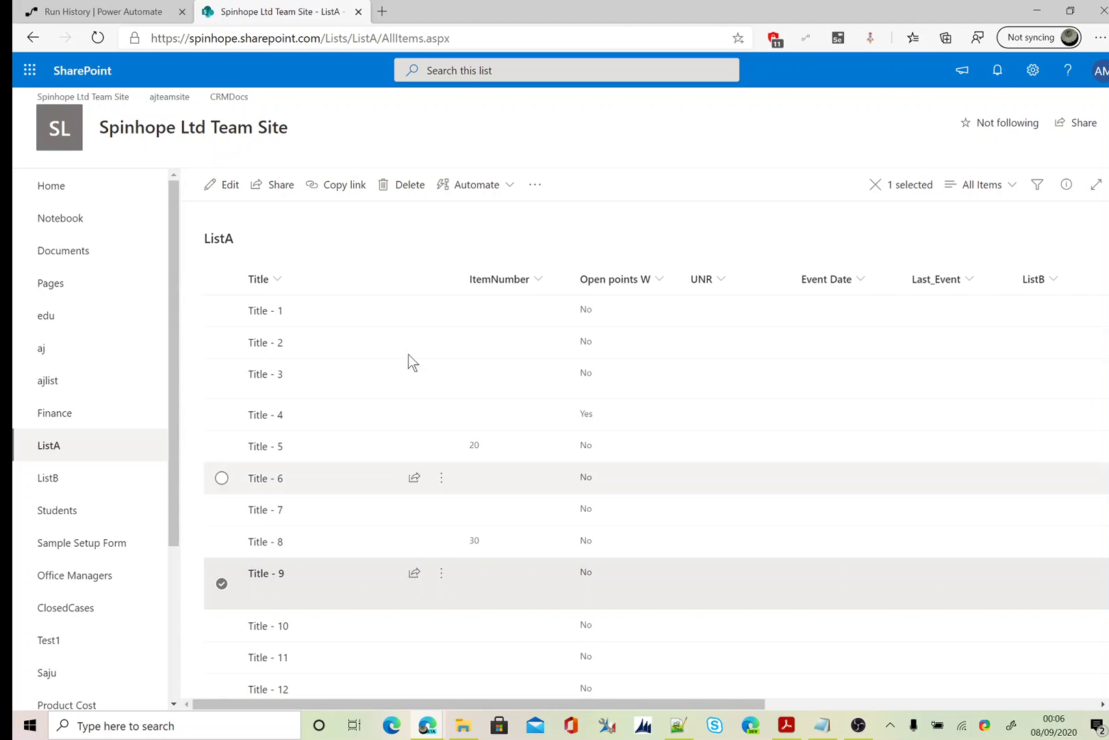
pyautogui.click(353, 377)
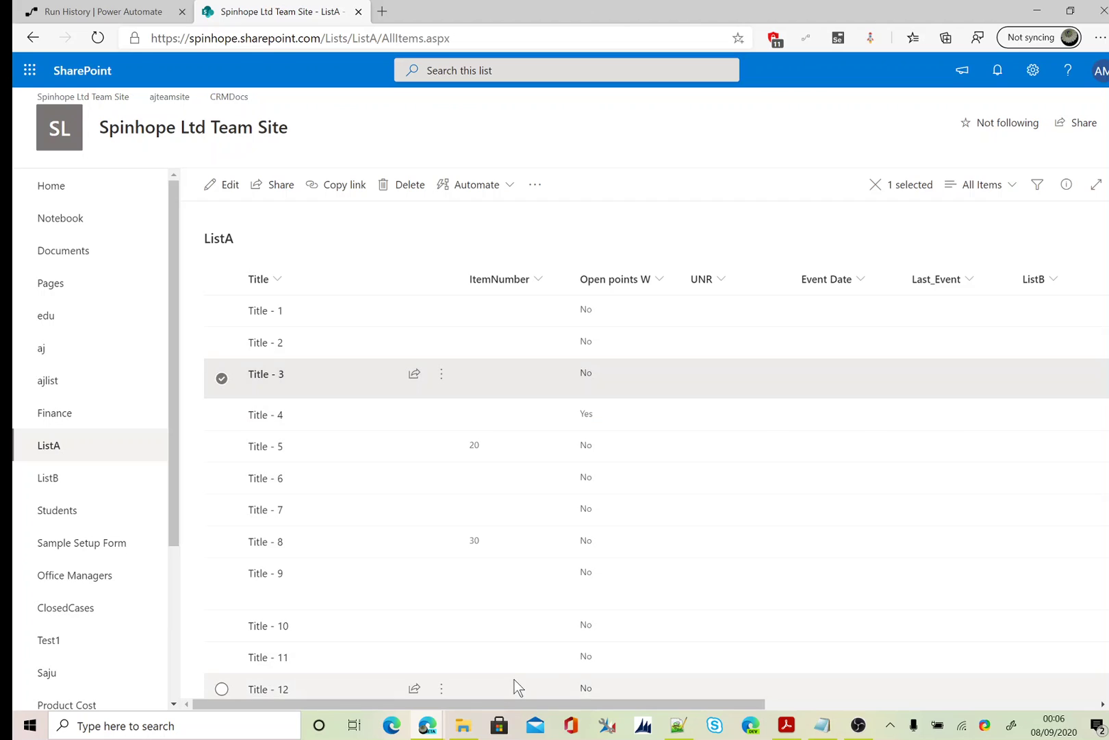
pyautogui.moveTo(570, 705); pyautogui.dragTo(473, 698)
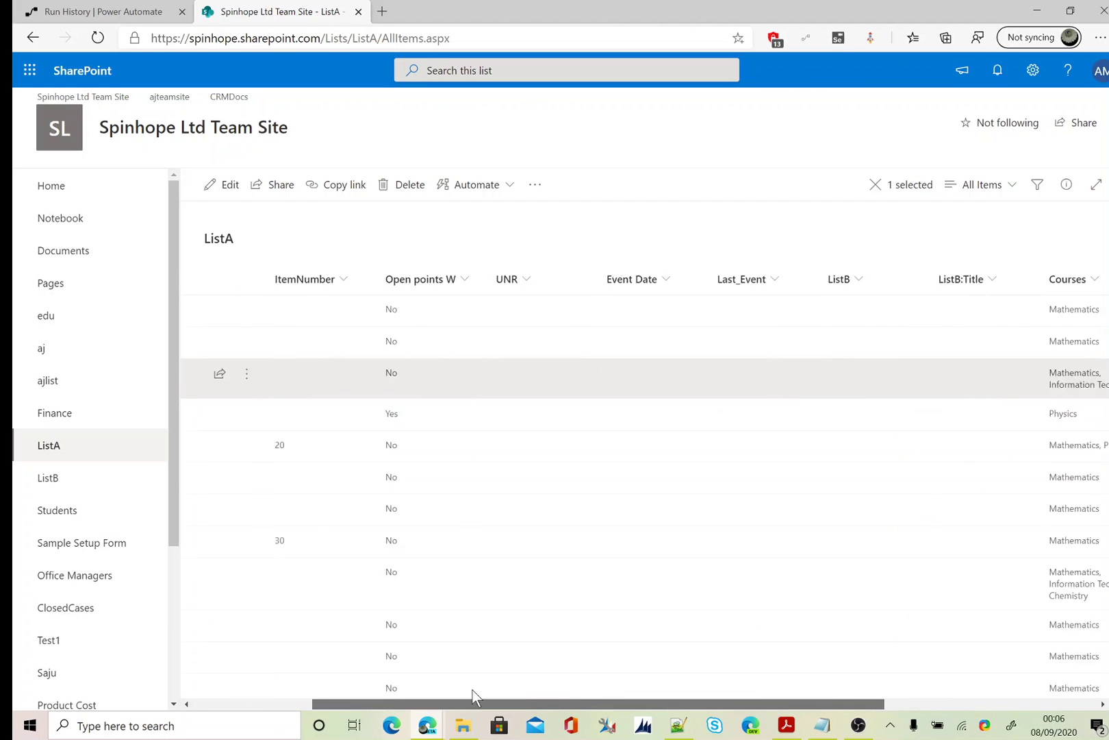
# Step: Expand Apply to each and Compose to see outputs Title - 3, then Title - 9 on iteration 2
pyautogui.click(121, 15)
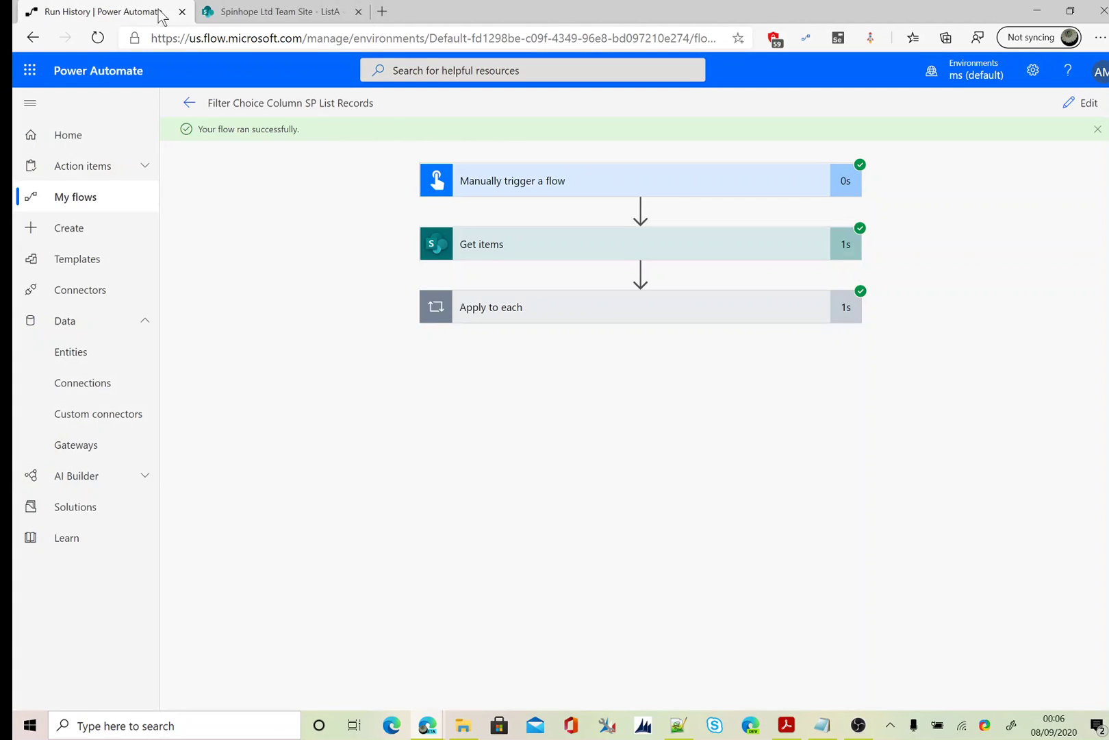
pyautogui.click(532, 317)
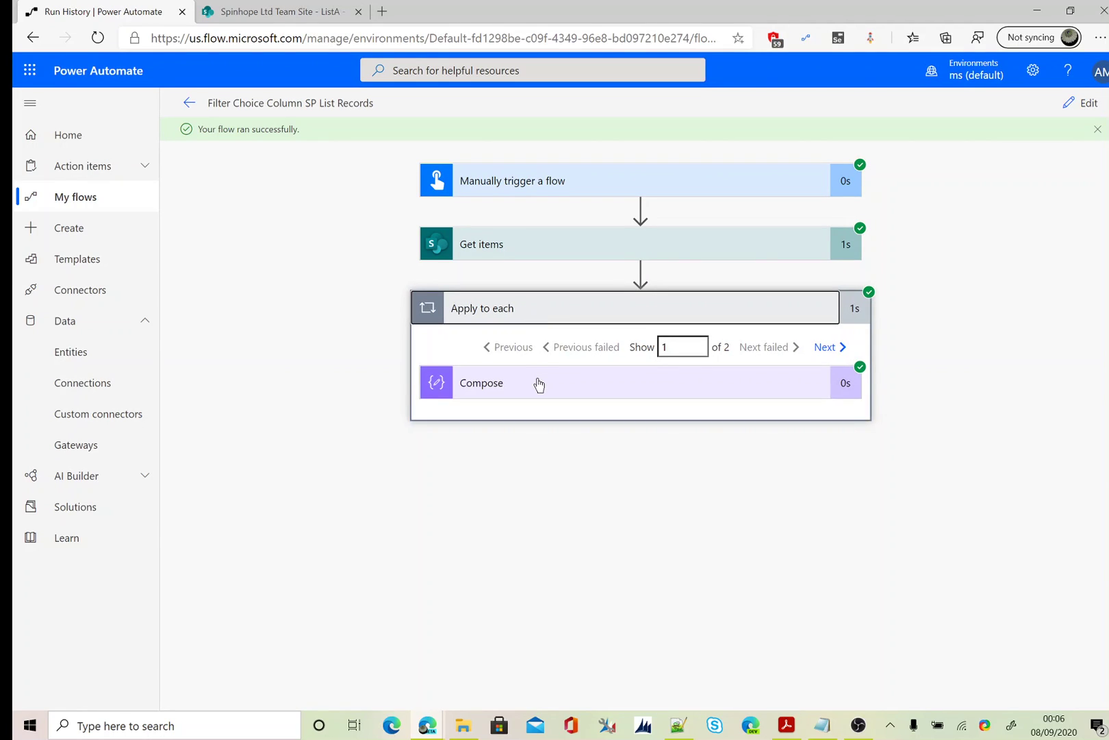
pyautogui.click(539, 384)
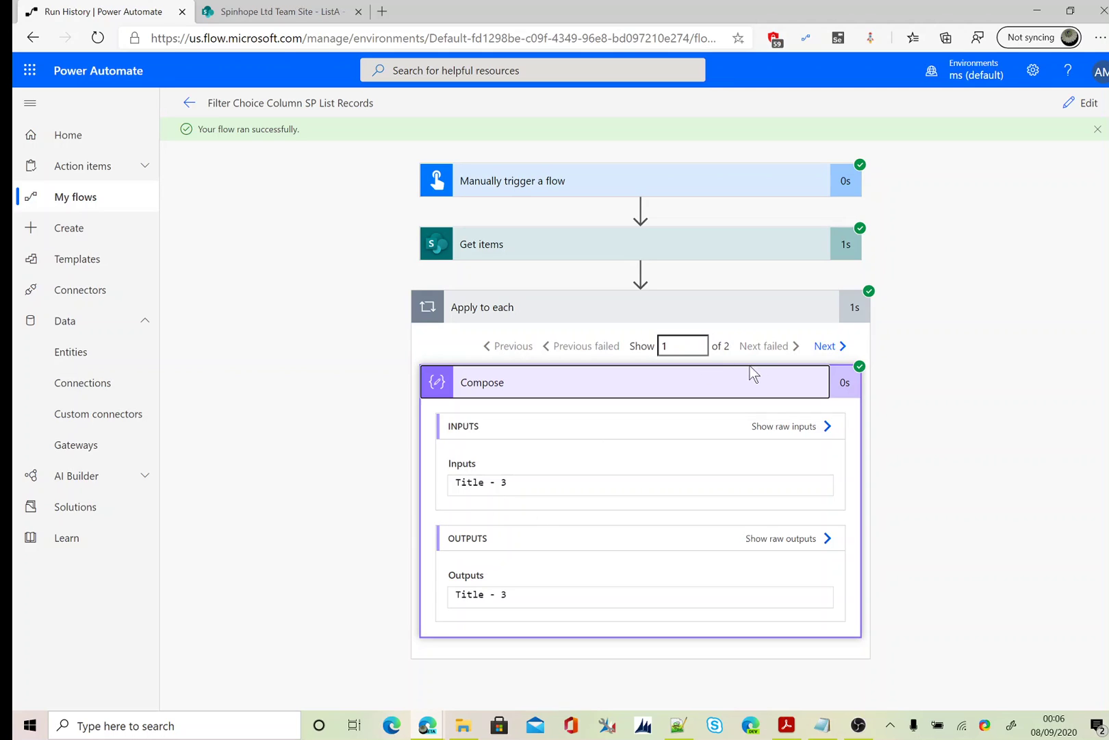
pyautogui.click(821, 348)
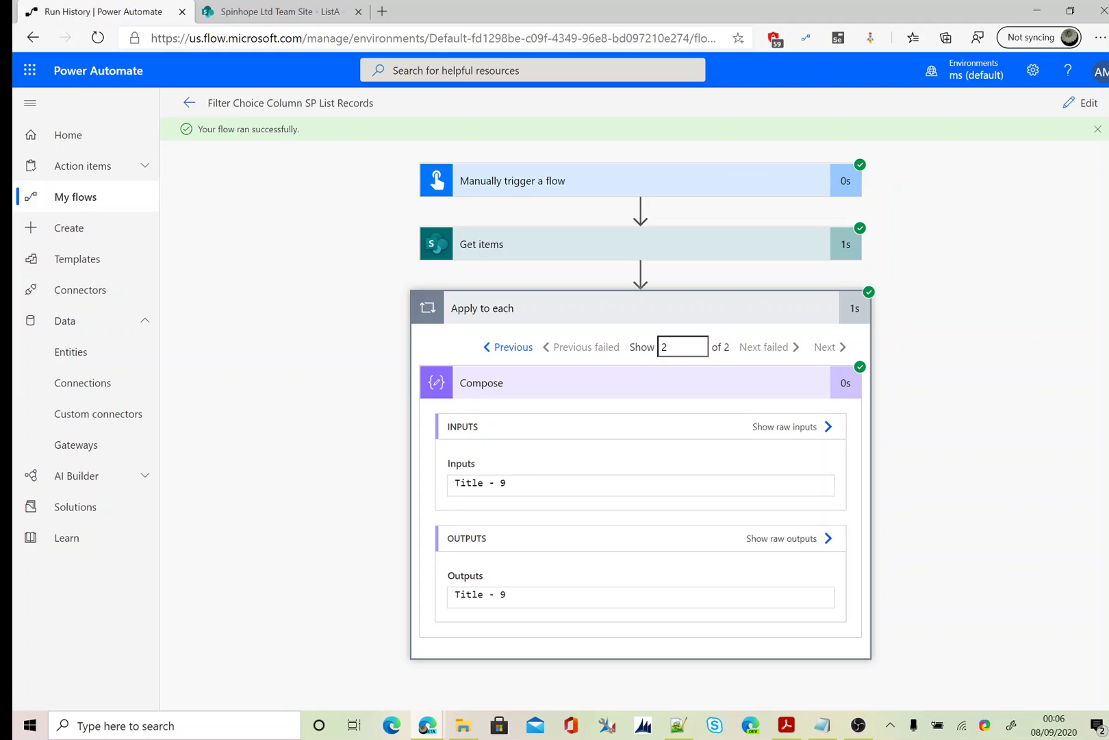
# Step: Re-enter edit mode and expand Get items to show its Courses eq 'Information Technology' filter
pyautogui.click(1085, 104)
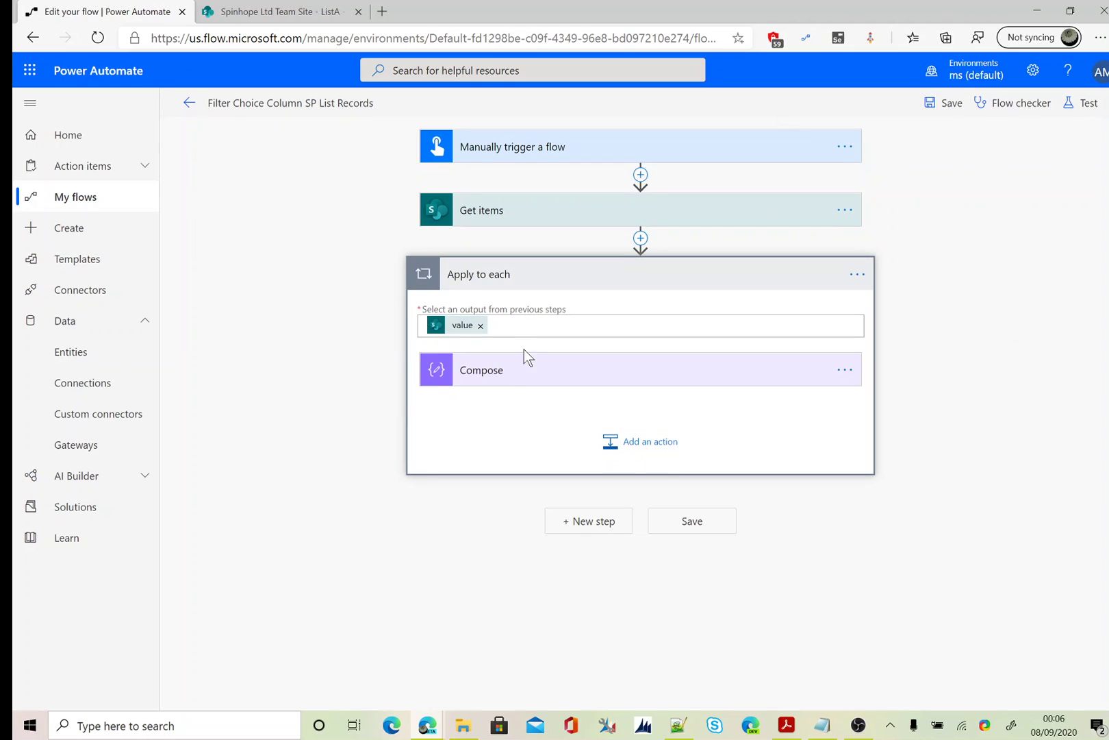
pyautogui.click(557, 212)
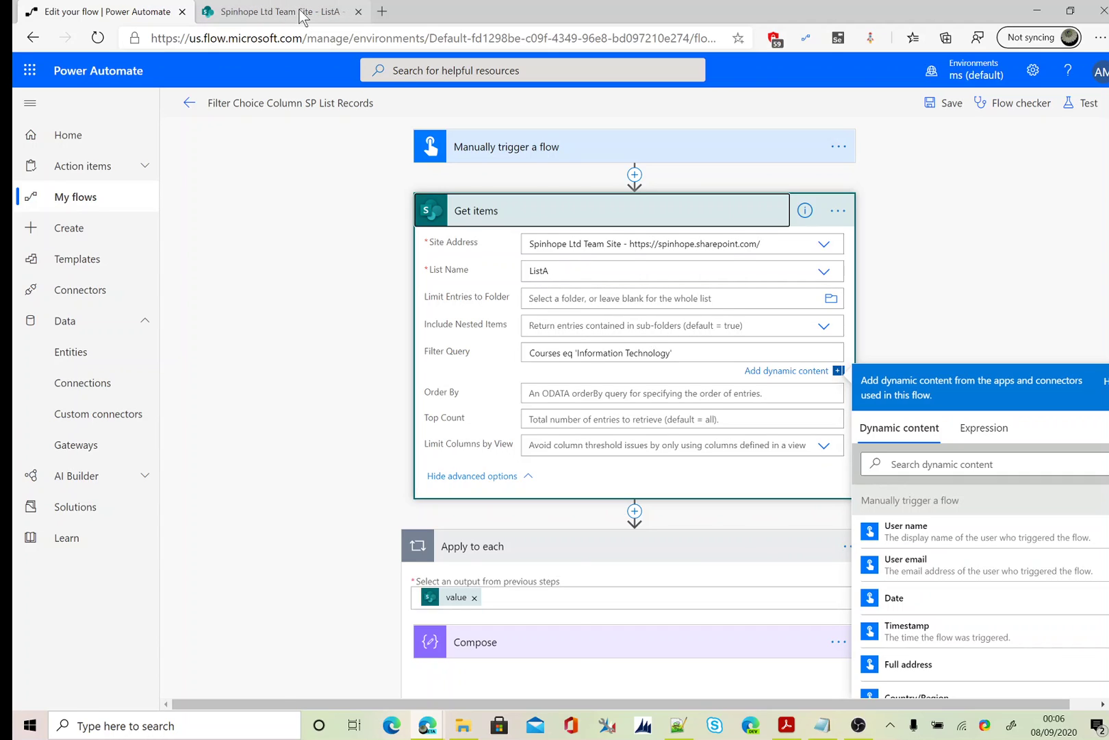
pyautogui.click(277, 12)
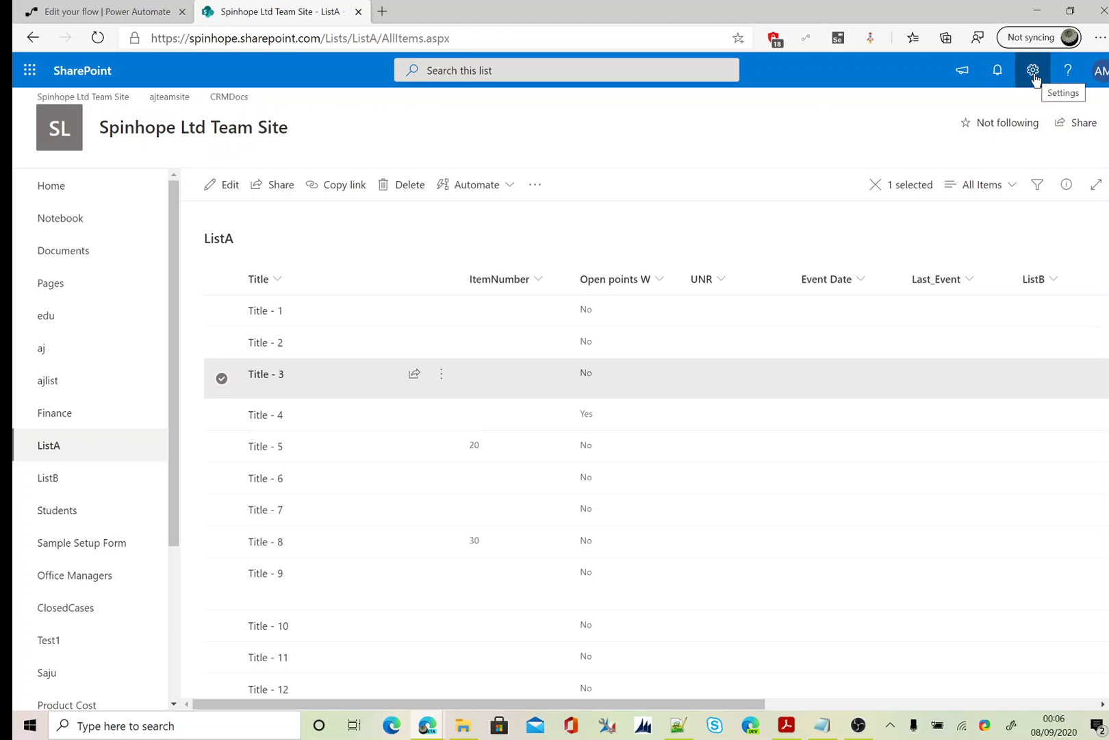
pyautogui.click(152, 13)
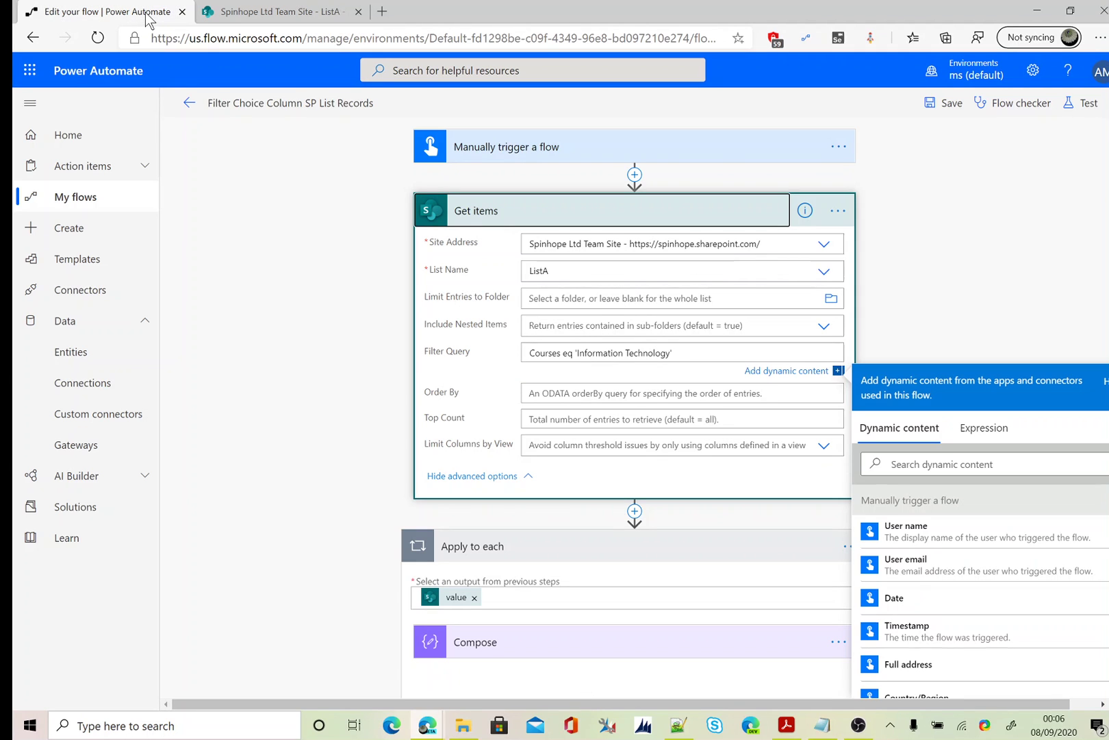